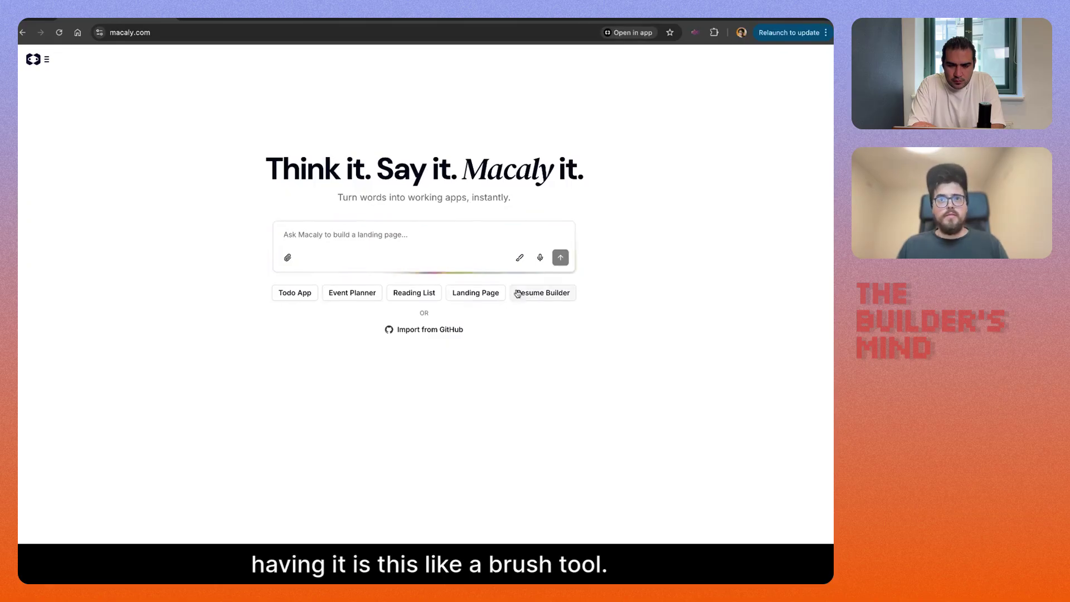
- Open the drawing canvas and generate an image from the prompt 'Create a logo from a kindergarten names "Forest drawn"'
{"action": "left_click", "coordinate": [520, 259]}
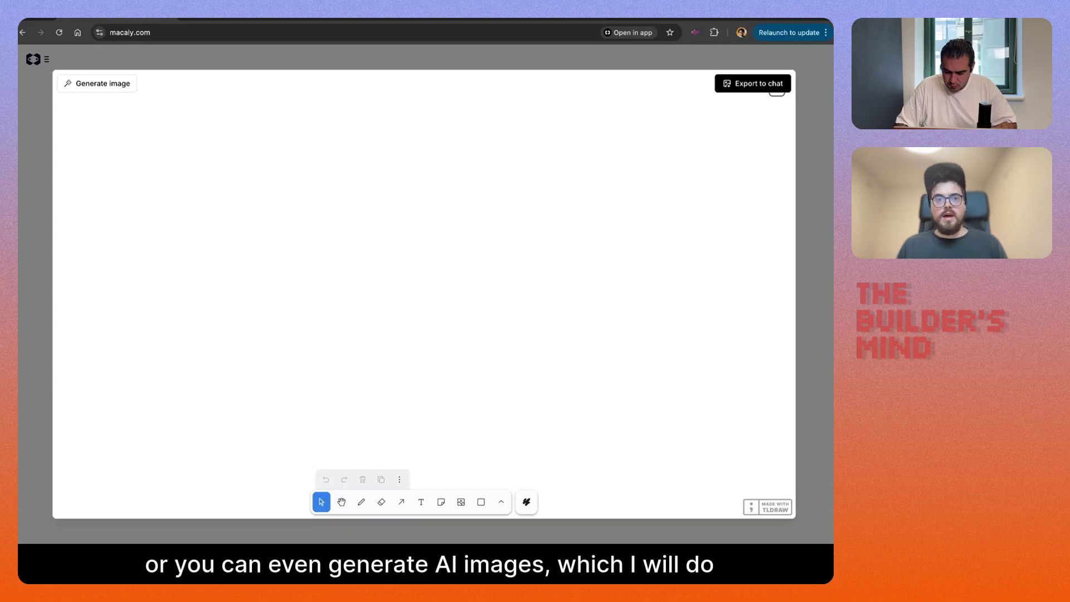
{"action": "left_click", "coordinate": [120, 86]}
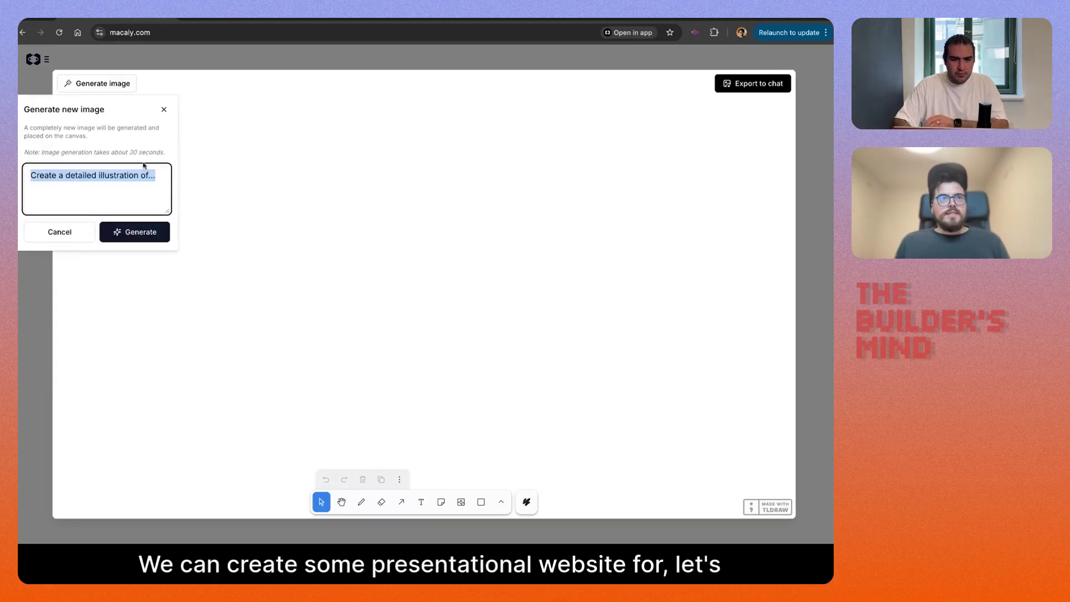
{"action": "left_click", "coordinate": [123, 188]}
{"action": "key", "text": "super+a"}
{"action": "key", "text": "BackSpace"}
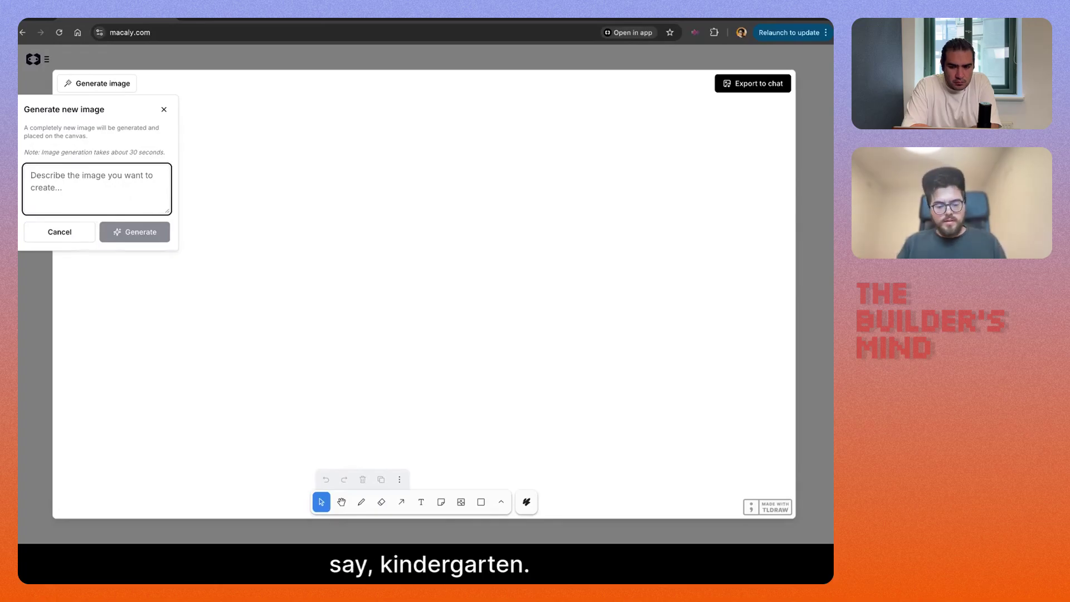
{"action": "type", "text": "Create a logo "}
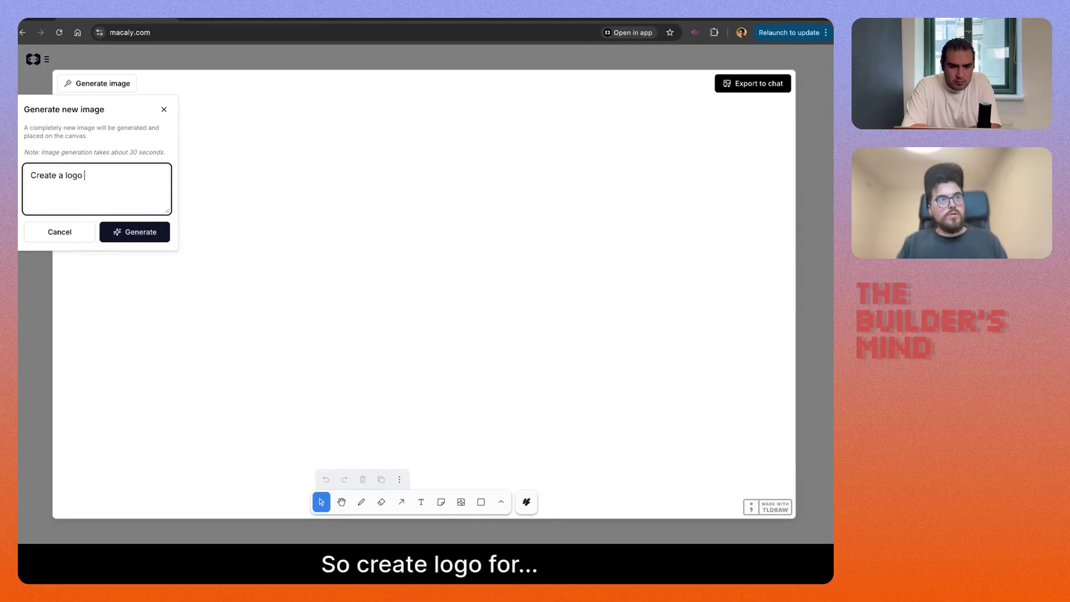
{"action": "type", "text": "from a kindergarten names \""}
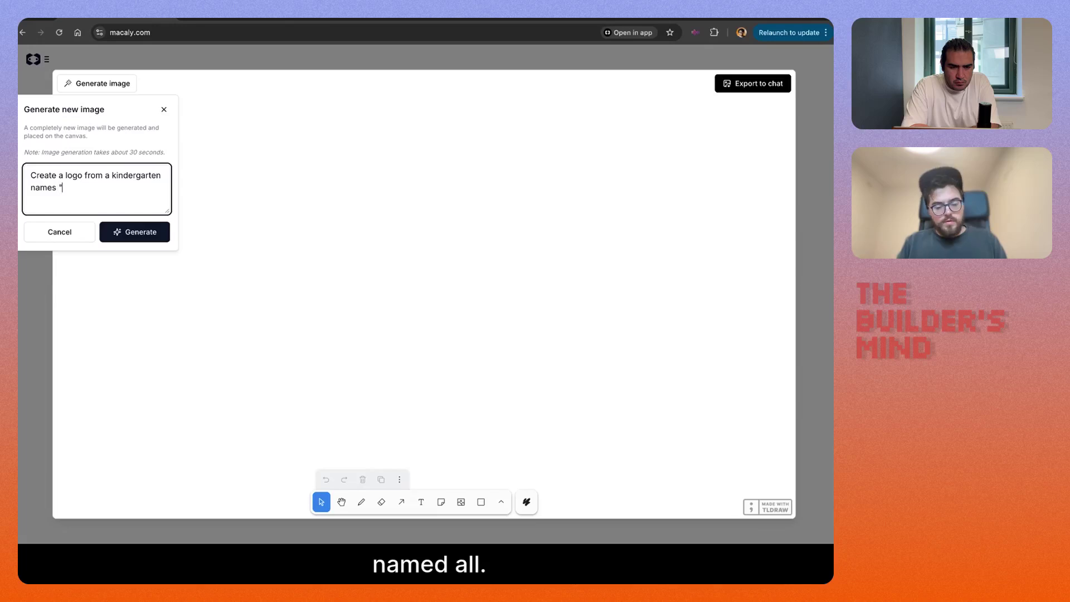
{"action": "type", "text": "Portal drawn\""}
{"action": "left_click", "coordinate": [133, 231]}
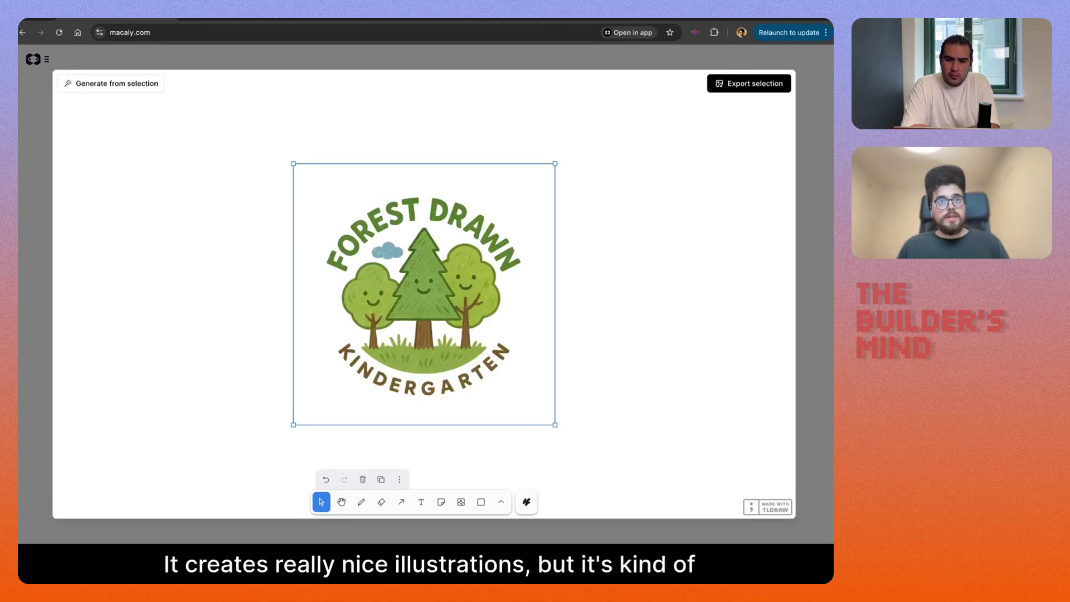
- Move the generated kindergarten logo to the left part of the canvas, leaving free space beside it, and keep it selected
{"action": "left_click", "coordinate": [321, 300]}
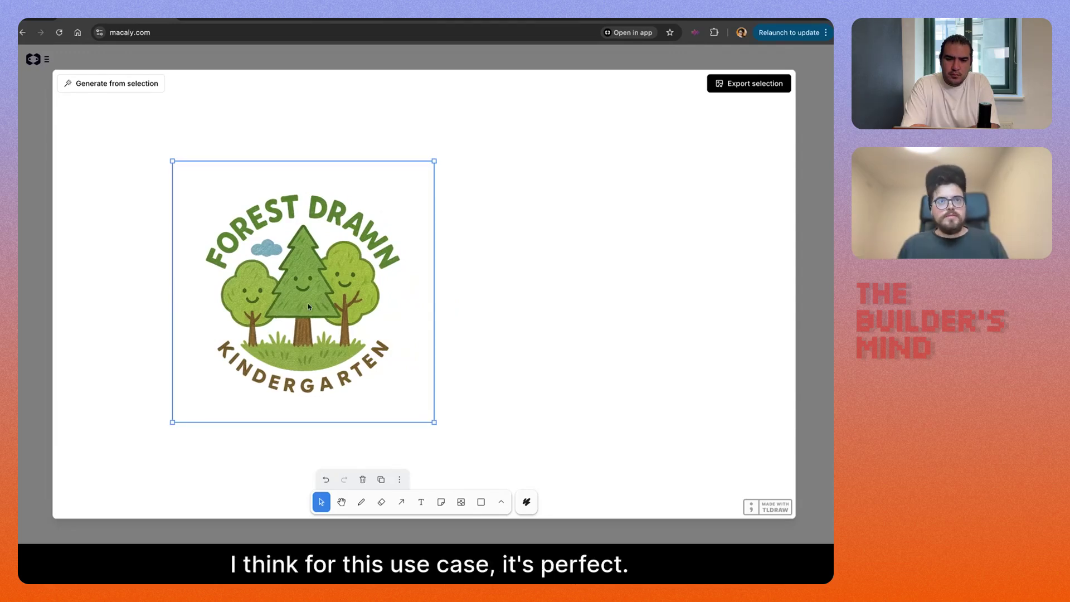
{"action": "scroll", "coordinate": [301, 290], "scroll_direction": "right", "scroll_amount": 3}
{"action": "scroll", "coordinate": [237, 303], "scroll_direction": "right", "scroll_amount": 1}
{"action": "left_click", "coordinate": [237, 303]}
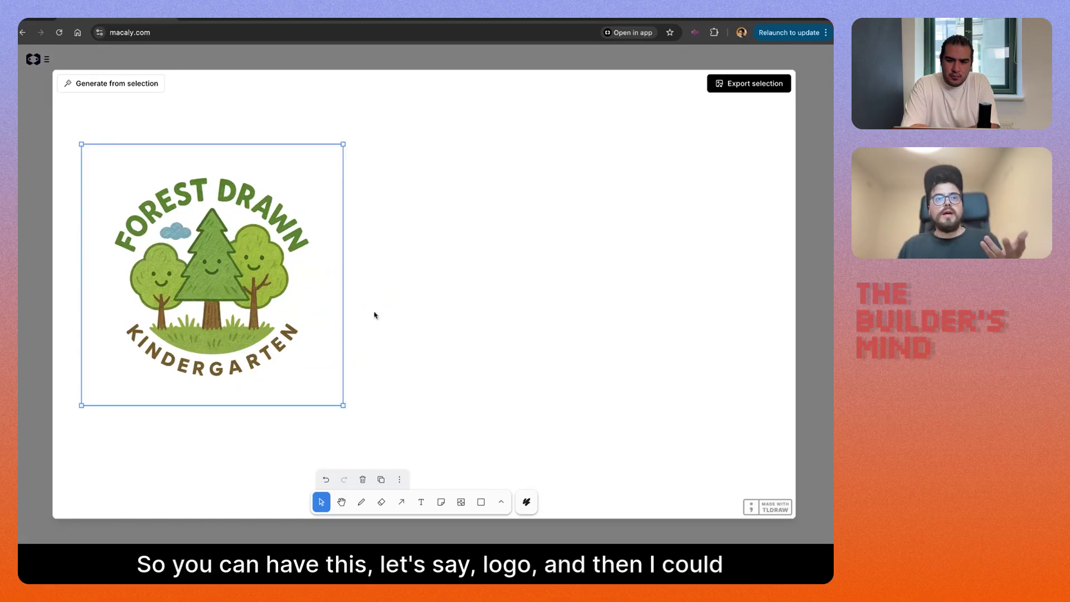
{"action": "left_click", "coordinate": [375, 314]}
{"action": "left_click", "coordinate": [283, 315]}
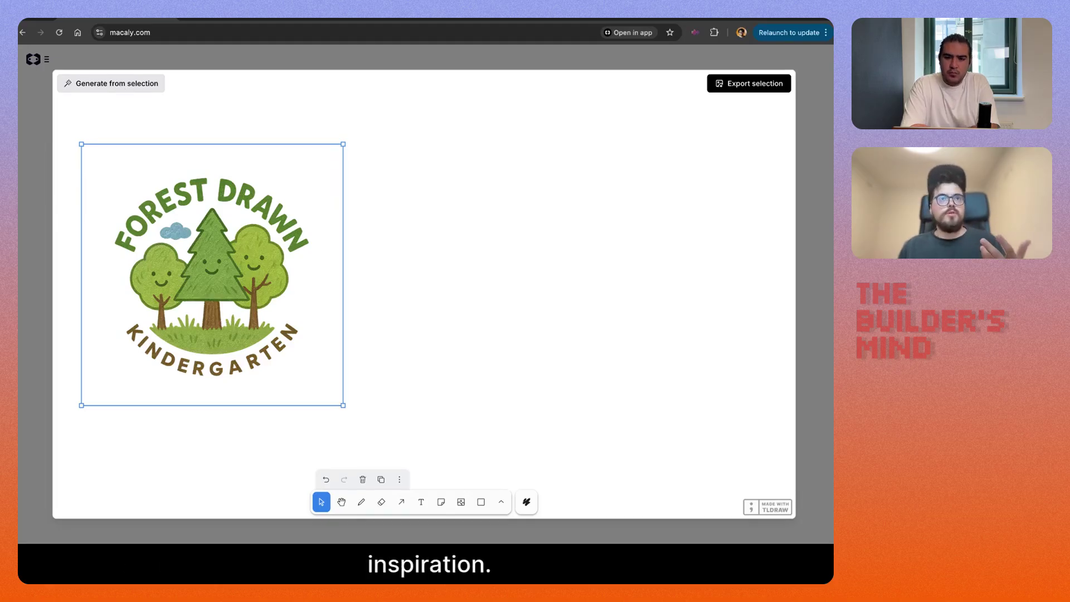
- Generate an image from the selected logo with the prompt "Create a website which would use this logo. It's for kindrgarten"
{"action": "left_click", "coordinate": [111, 83]}
{"action": "type", "text": "Create a website"}
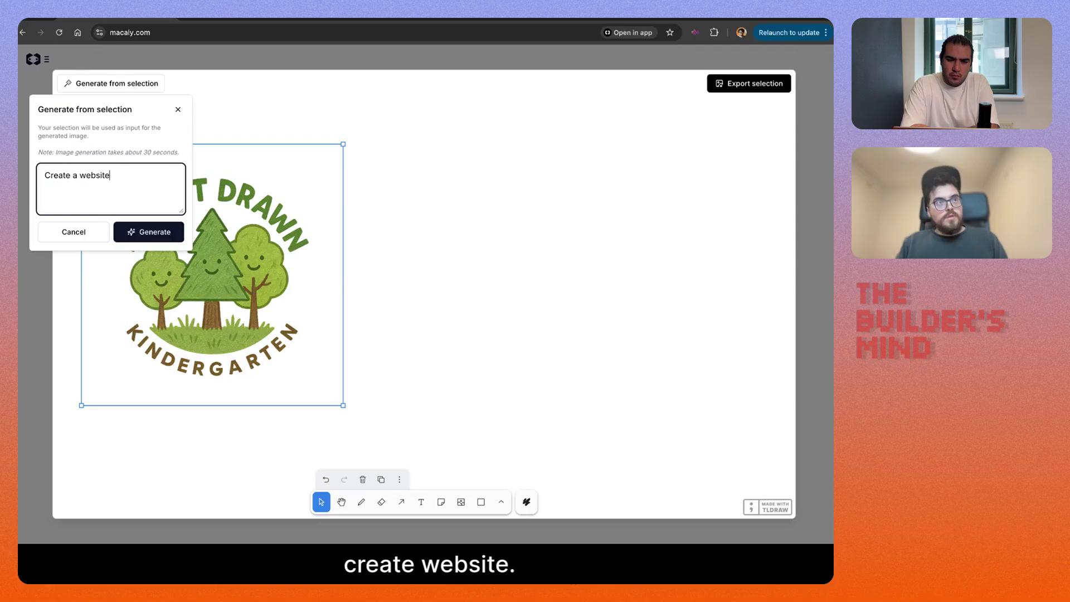
{"action": "type", "text": " which would use this logo"}
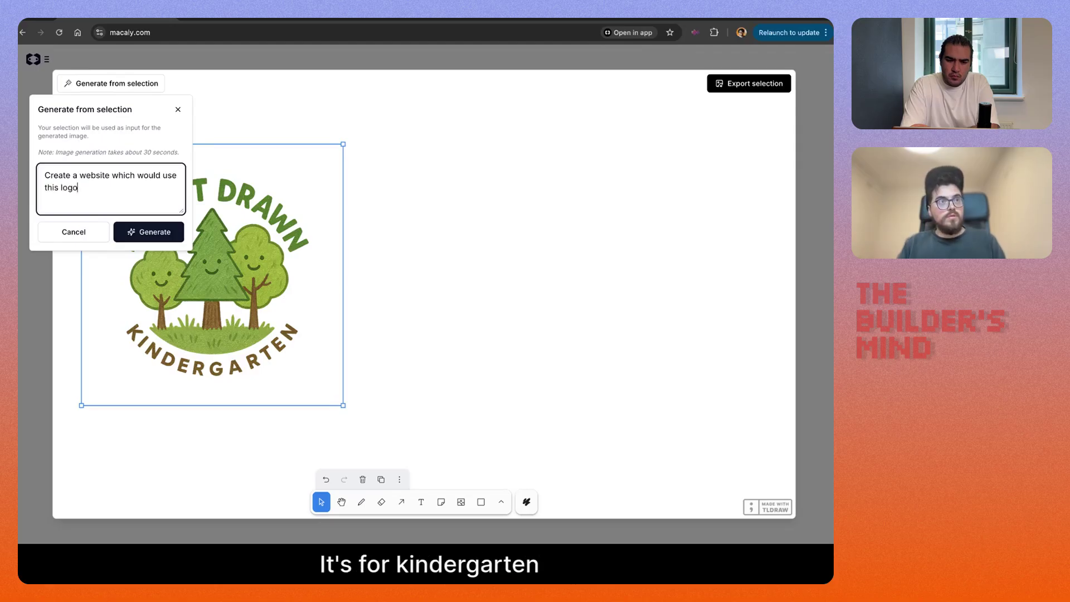
{"action": "type", "text": ". It's for kindrgarten"}
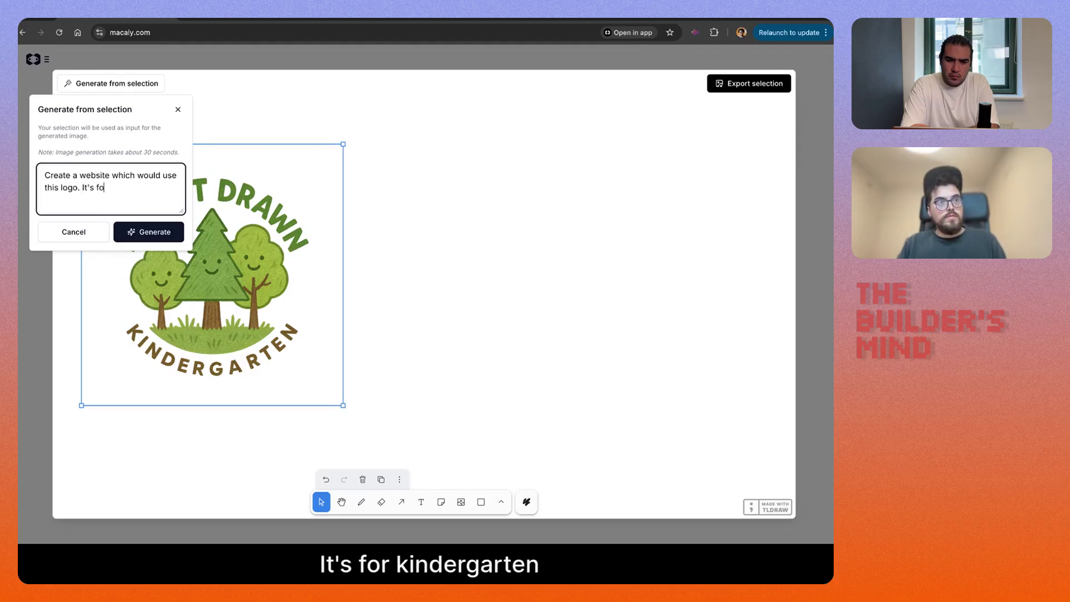
{"action": "left_click", "coordinate": [140, 233]}
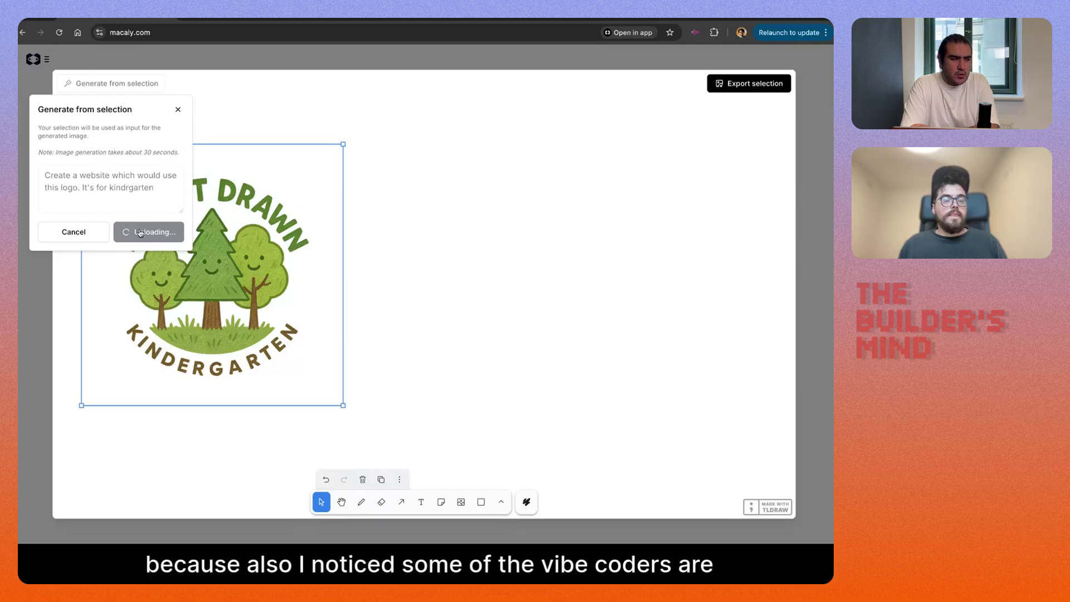
- Move the generated website mockup to the right of the logo so that the two images no longer overlap
{"action": "left_click", "coordinate": [410, 304]}
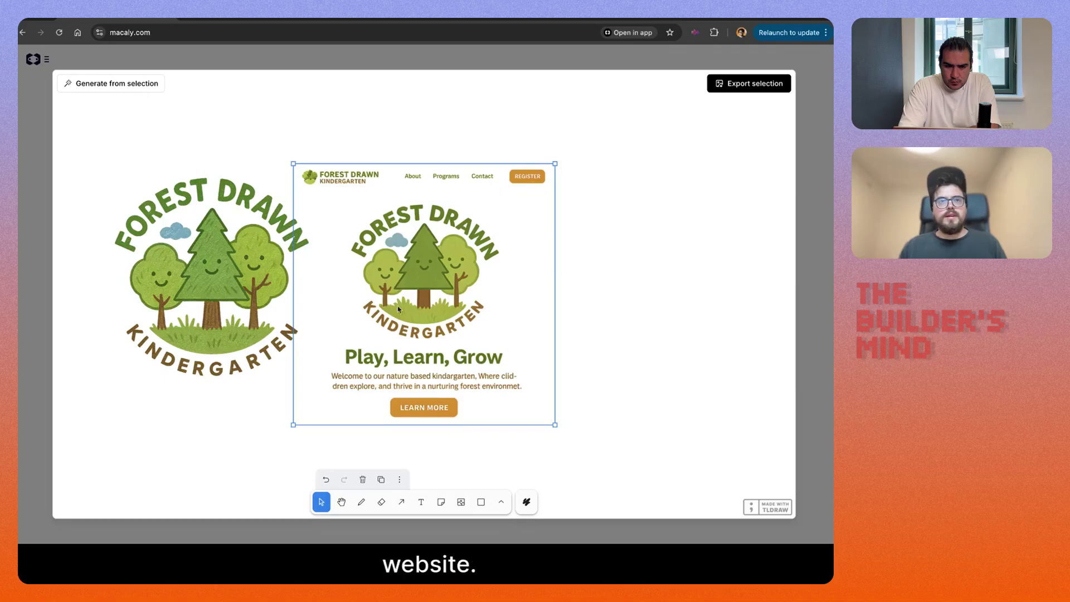
{"action": "left_click", "coordinate": [280, 355]}
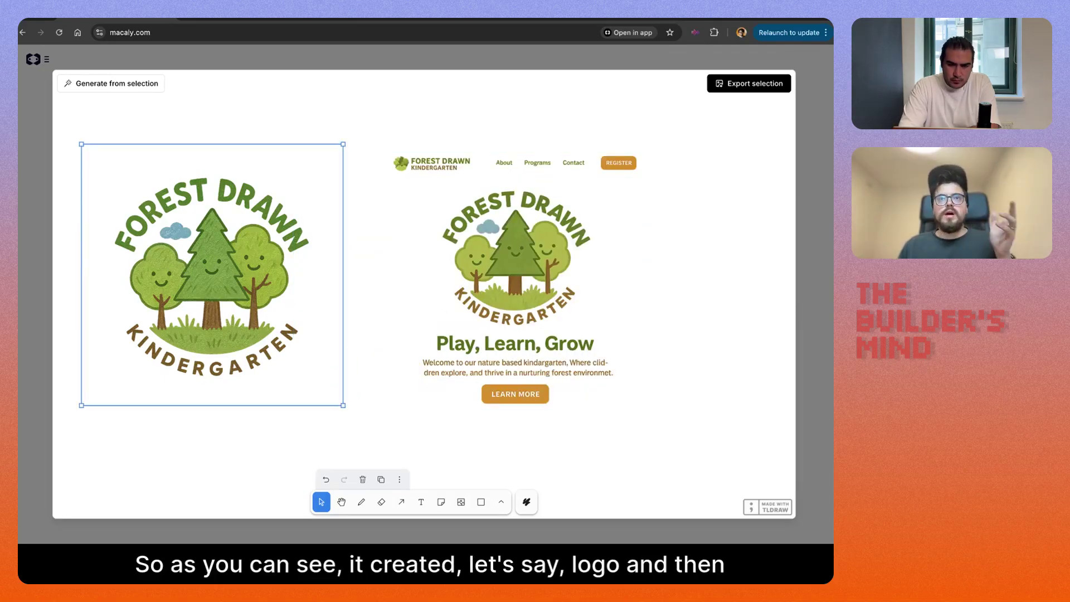
{"action": "left_click", "coordinate": [513, 322]}
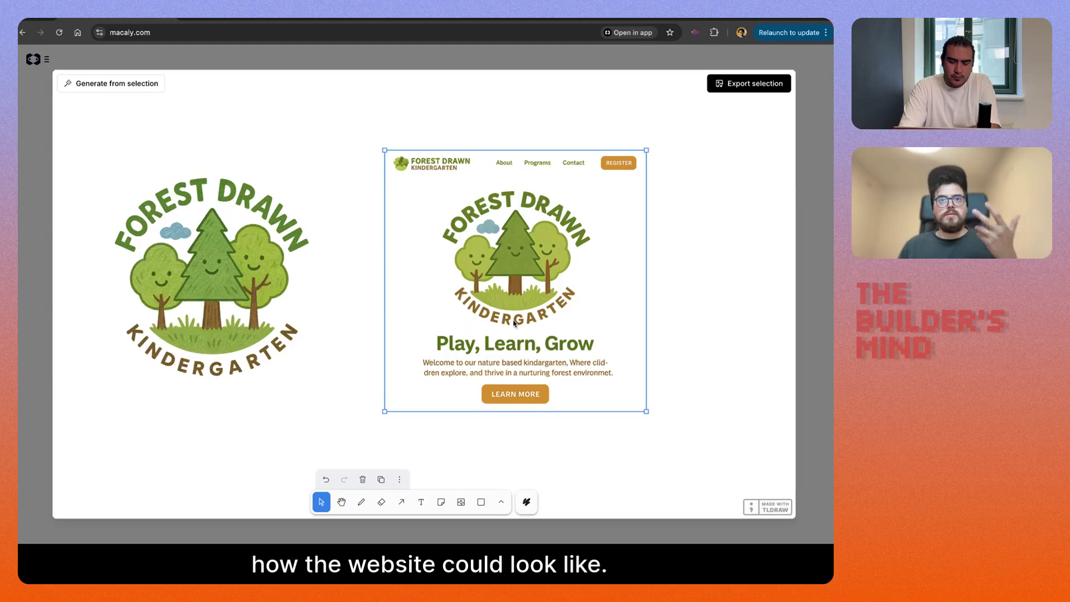
- Export the logo and the website mockup to the chat as two separate images, logo first, and close the canvas
{"action": "left_click", "coordinate": [329, 335]}
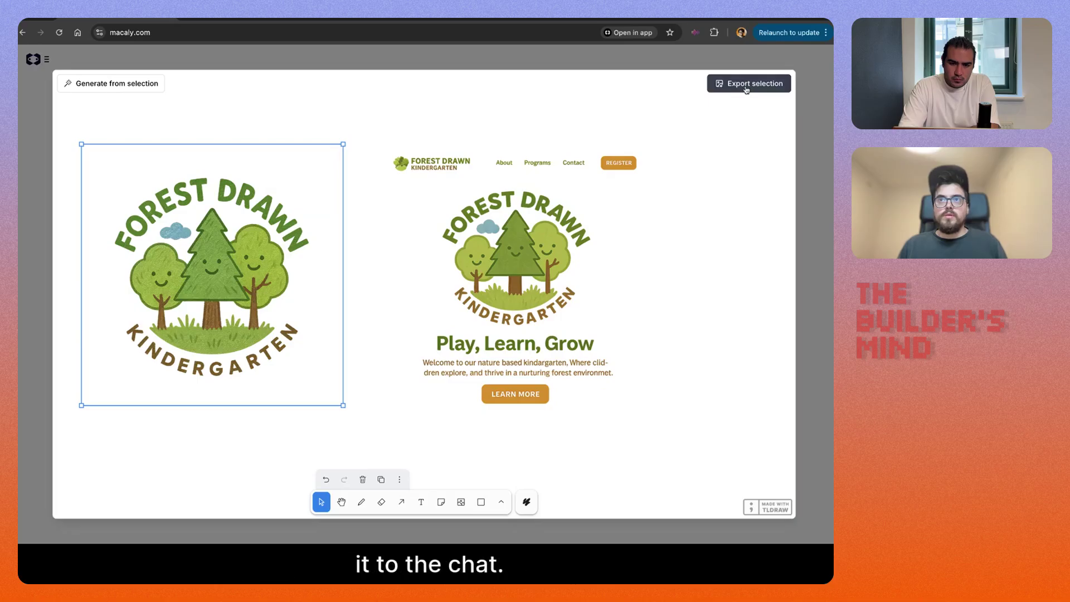
{"action": "left_click", "coordinate": [746, 87]}
{"action": "left_click", "coordinate": [564, 273]}
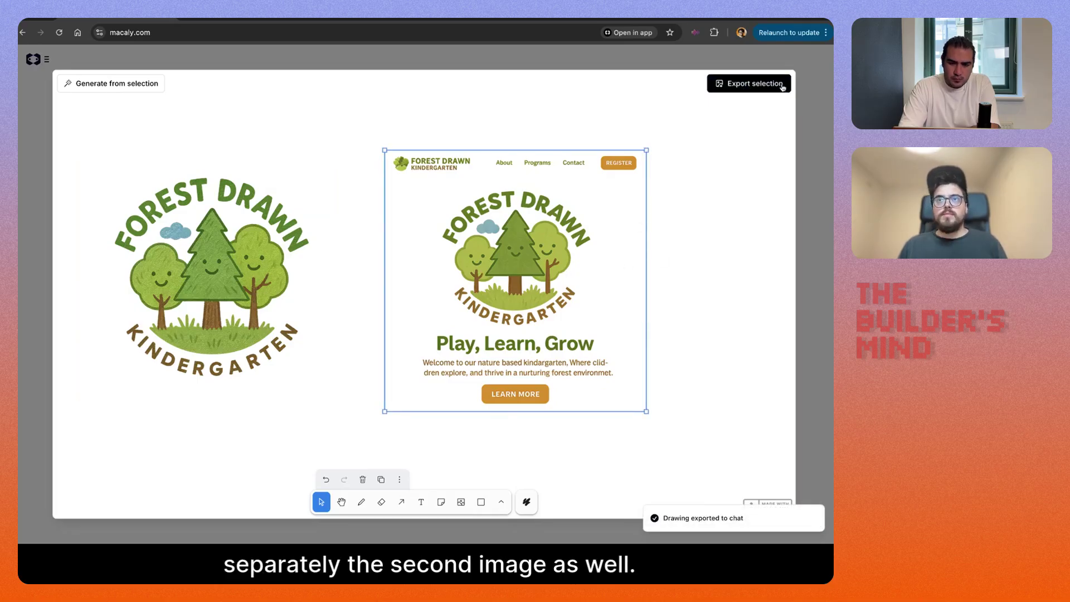
{"action": "left_click", "coordinate": [782, 85]}
{"action": "left_click", "coordinate": [819, 181]}
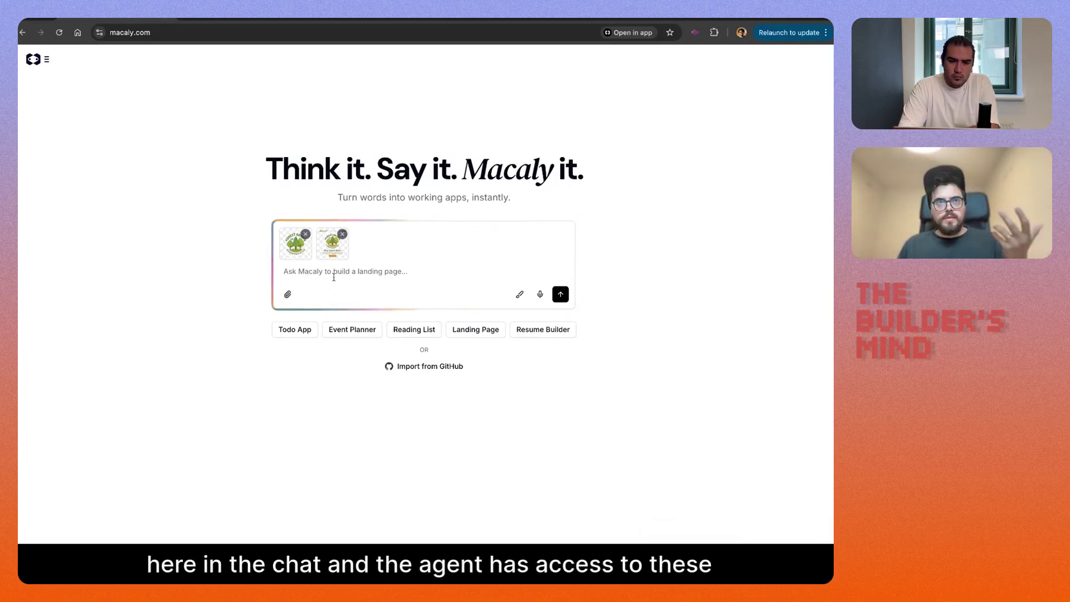
- Submit "Create a website for a kindergarten. Use the first image as a logo. And get inspired by the second image. Create just the homepage for now."
{"action": "left_click", "coordinate": [333, 277]}
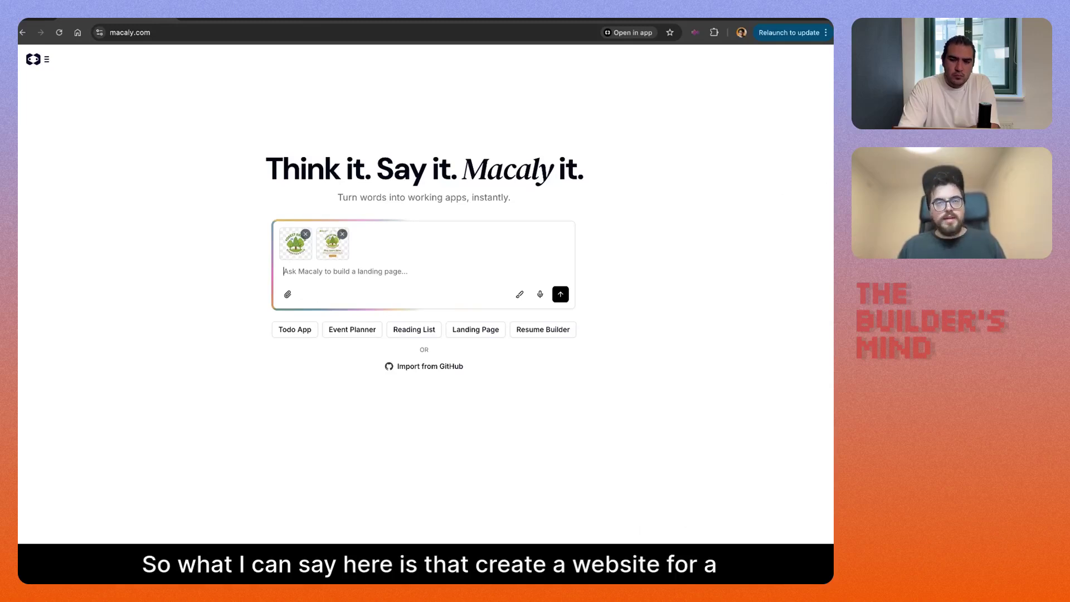
{"action": "type", "text": "Create a "}
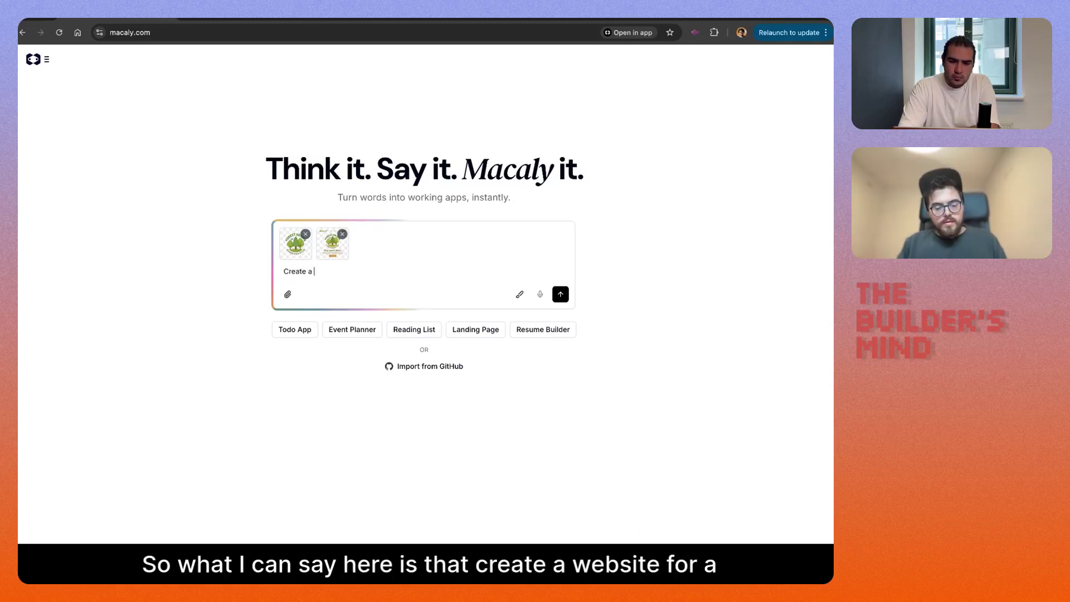
{"action": "type", "text": "website for a k"}
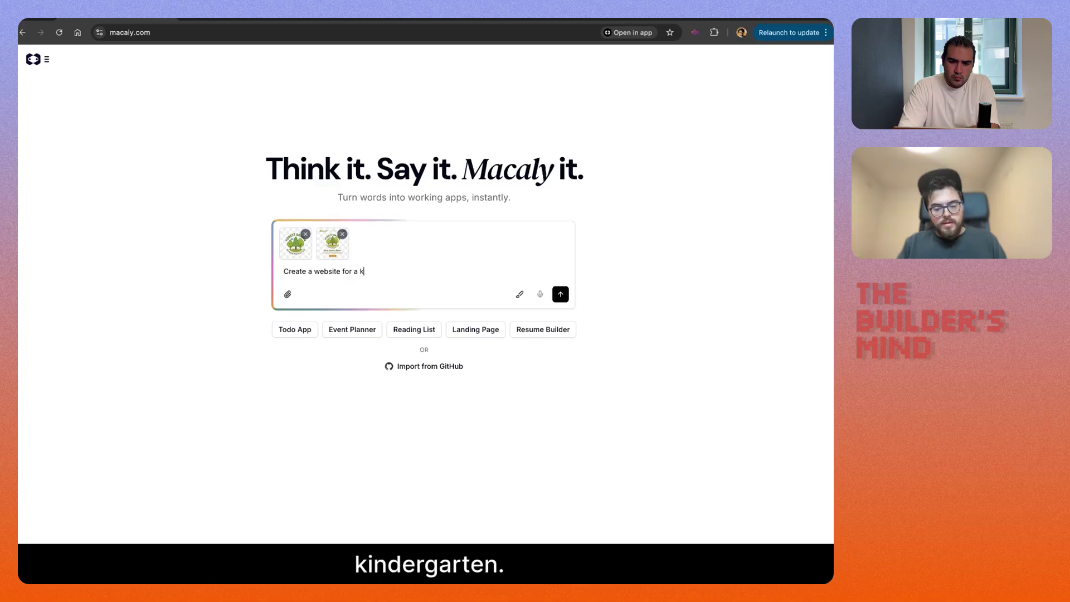
{"action": "type", "text": "indergarten. Use "}
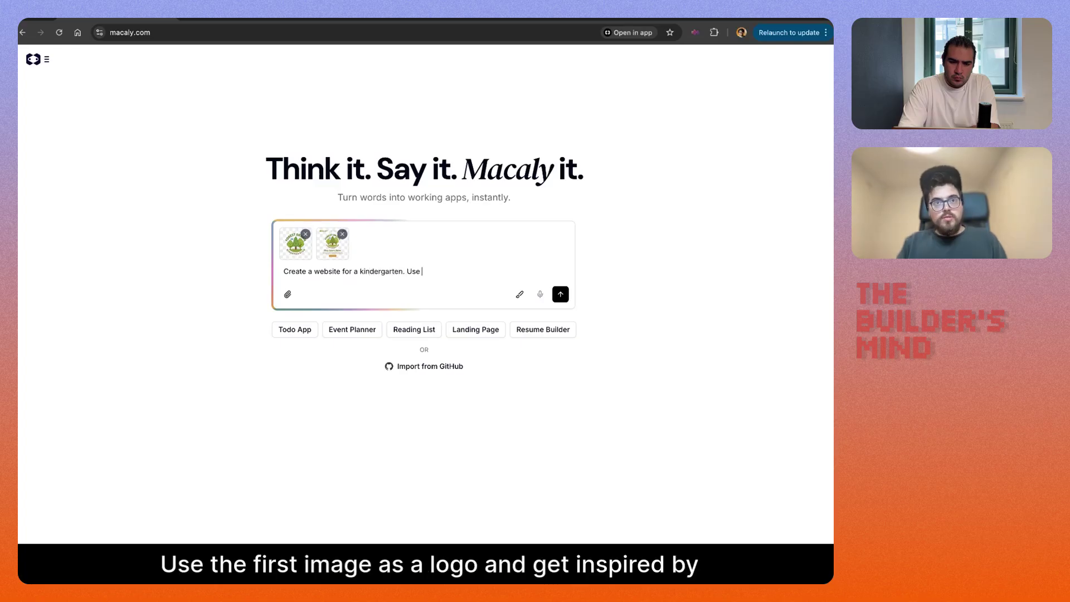
{"action": "type", "text": "the first image as"}
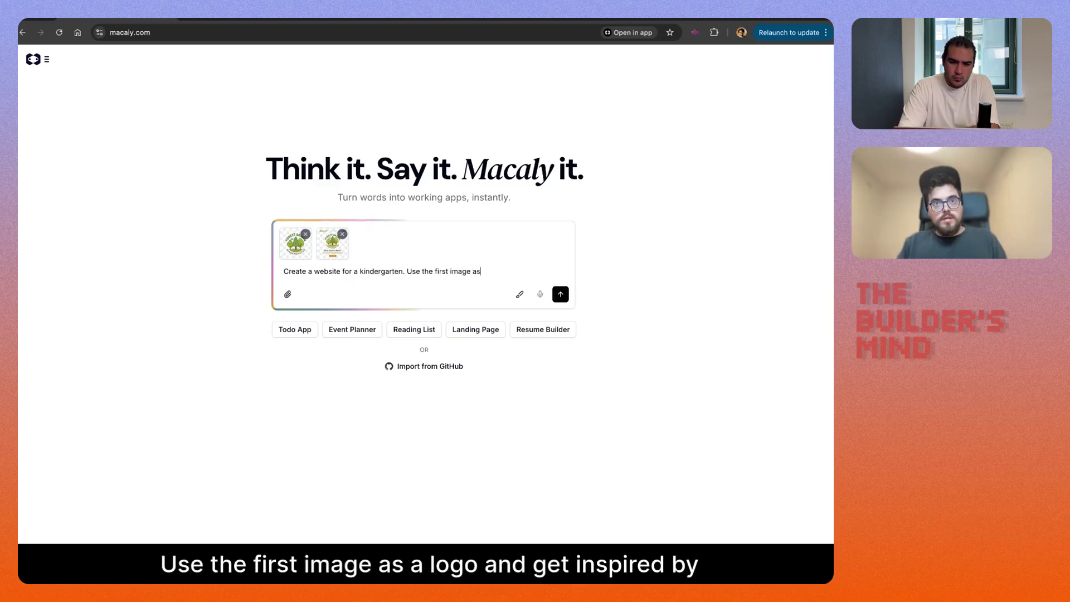
{"action": "type", "text": " a logo. And get ins"}
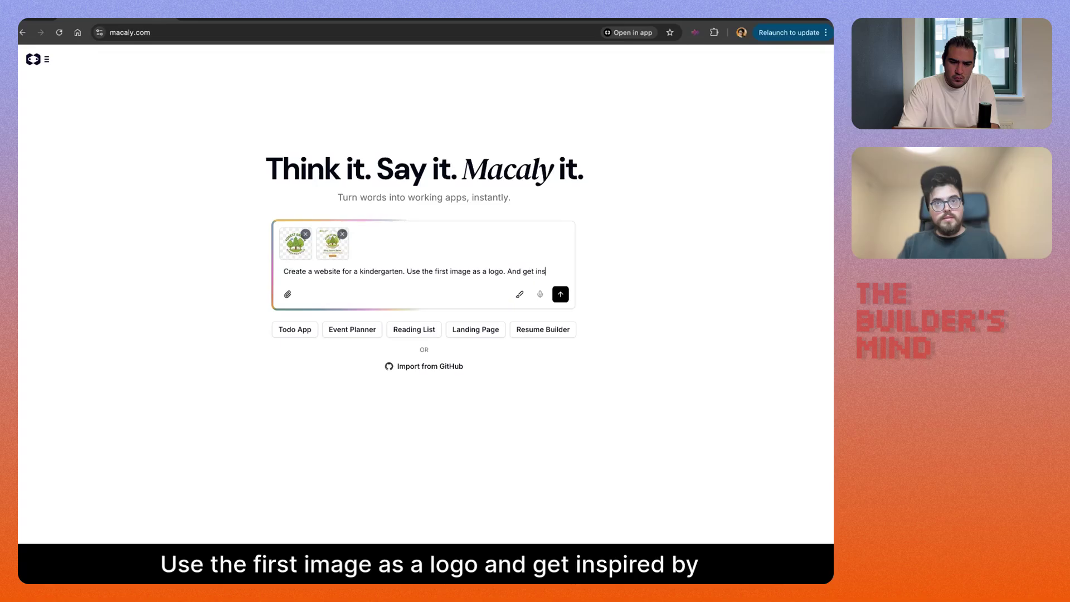
{"action": "type", "text": "pired by the se"}
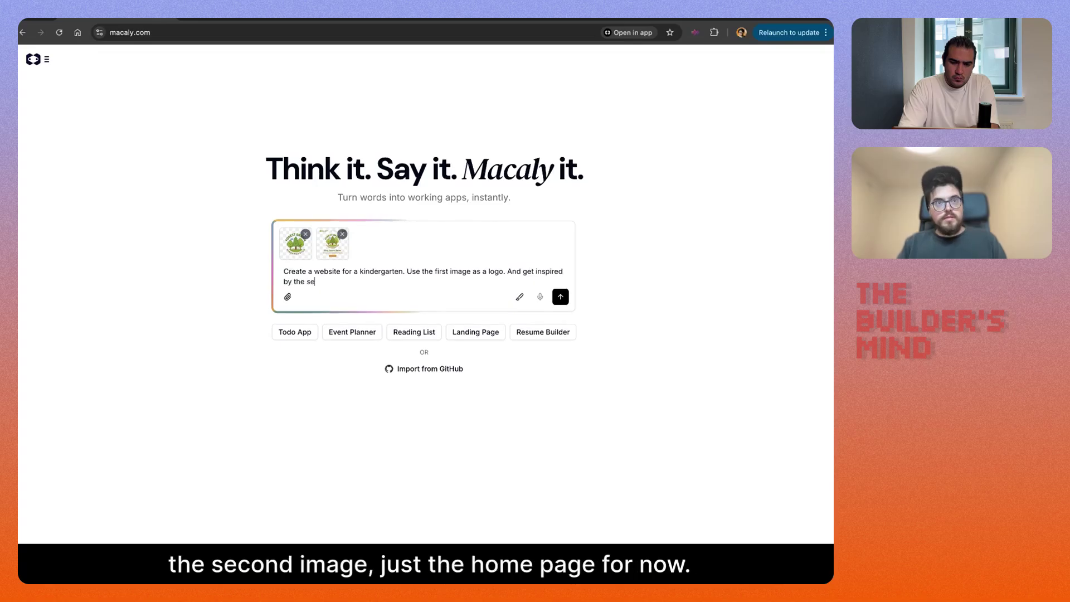
{"action": "type", "text": "econd image."}
{"action": "type", "text": " Create ju"}
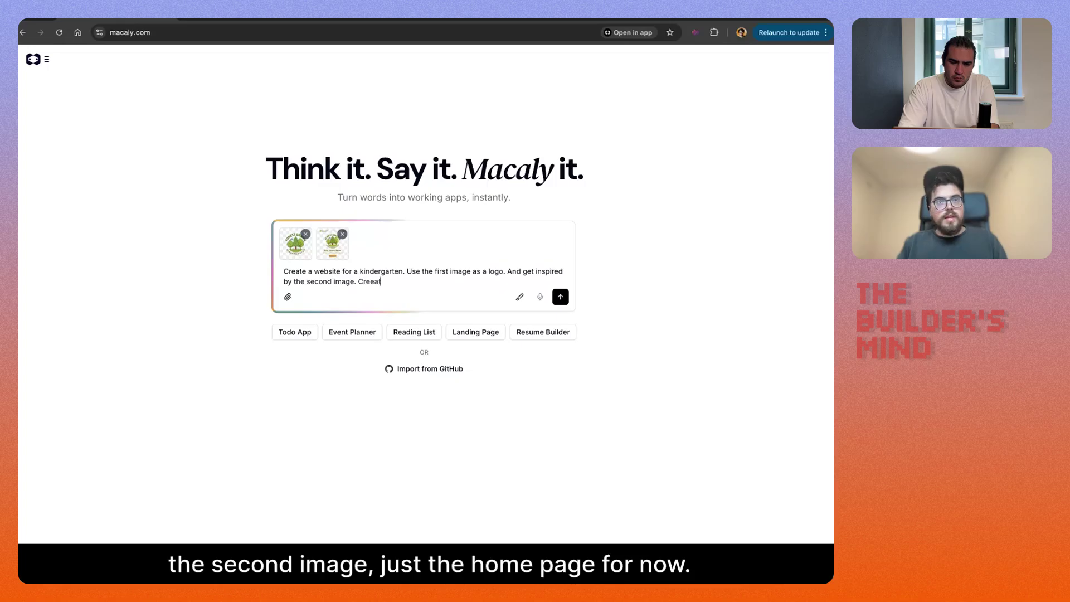
{"action": "type", "text": "st the home"}
{"action": "type", "text": "page for now."}
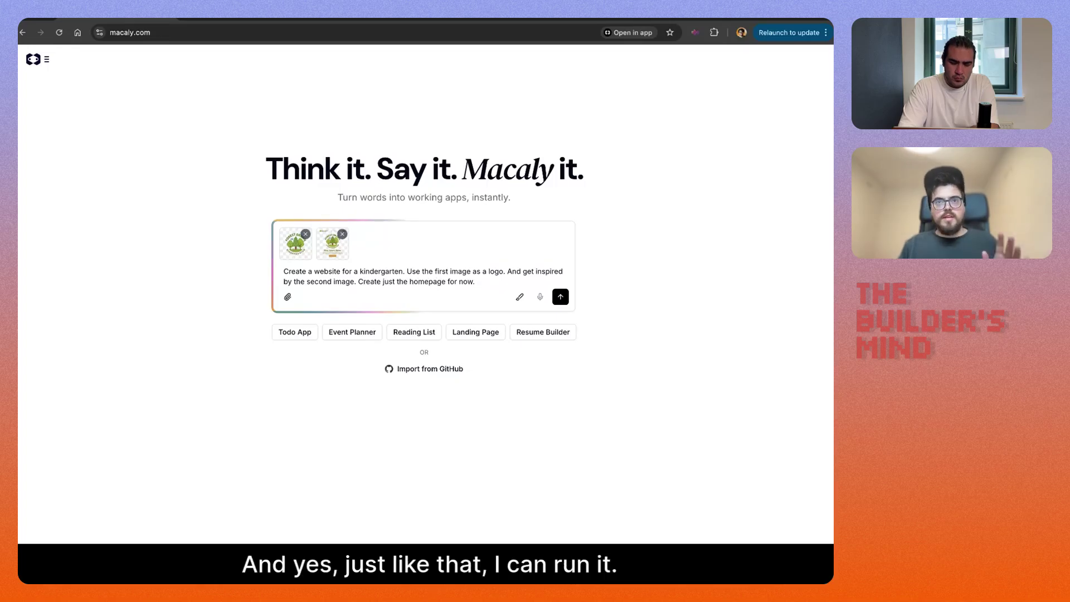
{"action": "key", "text": "Return"}
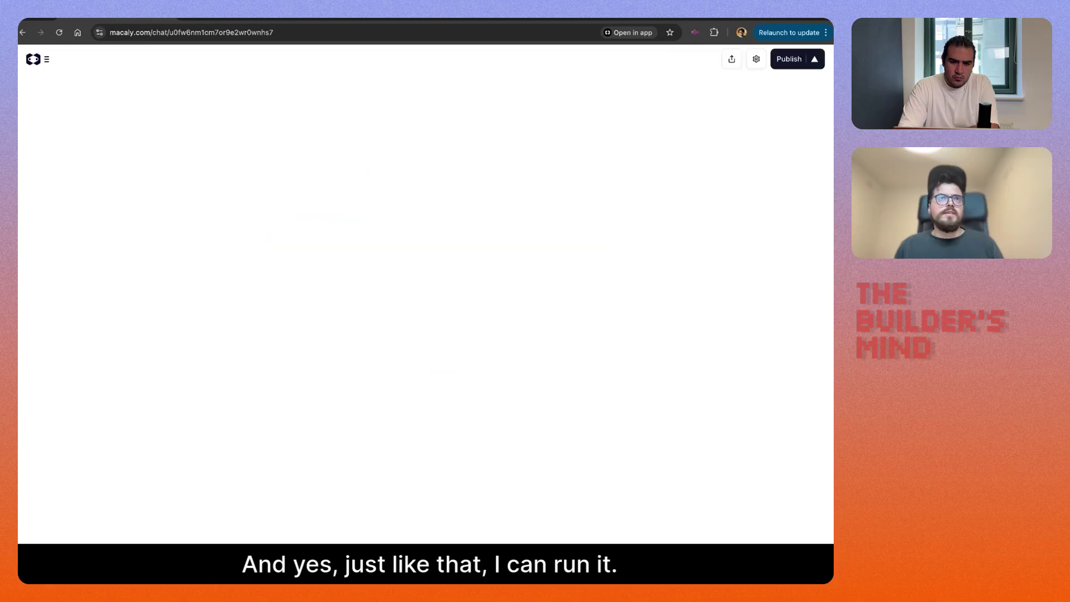
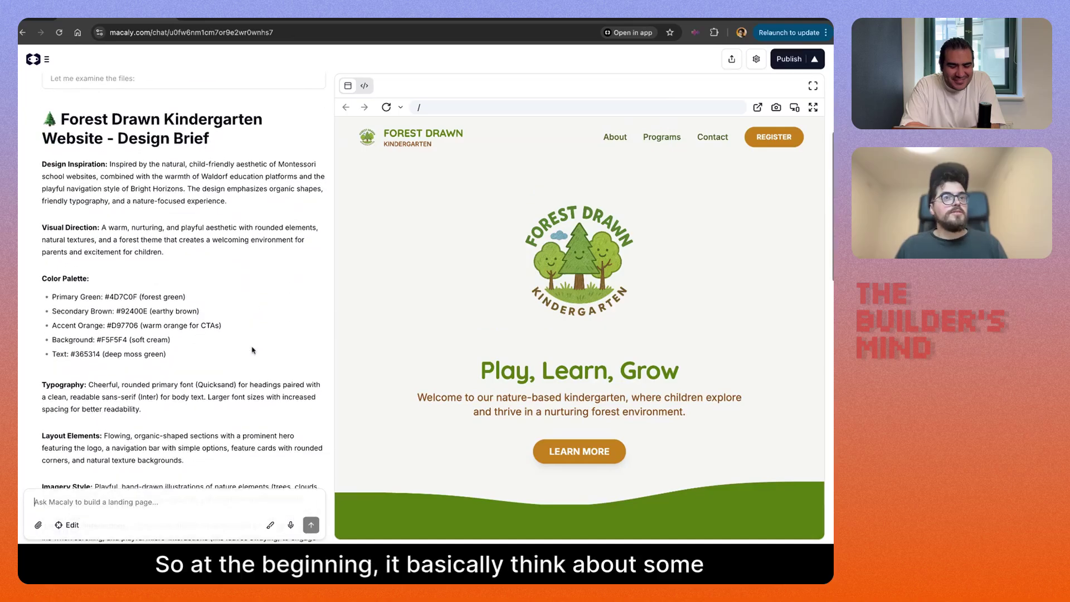
- Read the website's design brief in the chat, from design inspiration and colour palette to the agent's implementation actions
{"action": "scroll", "coordinate": [219, 357], "scroll_direction": "down", "scroll_amount": 1}
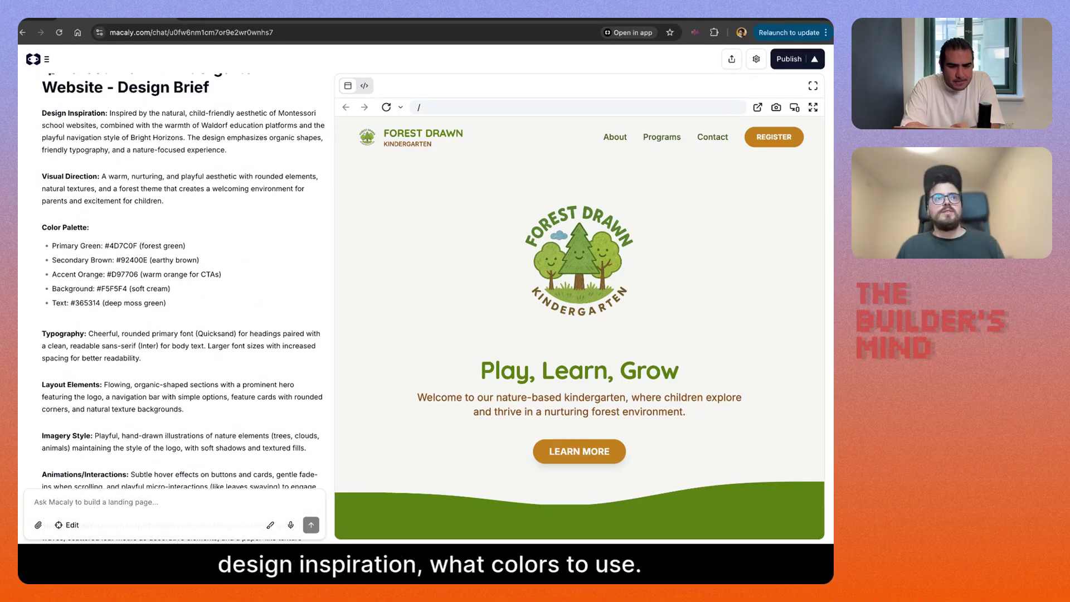
{"action": "scroll", "coordinate": [178, 279], "scroll_direction": "down", "scroll_amount": 4}
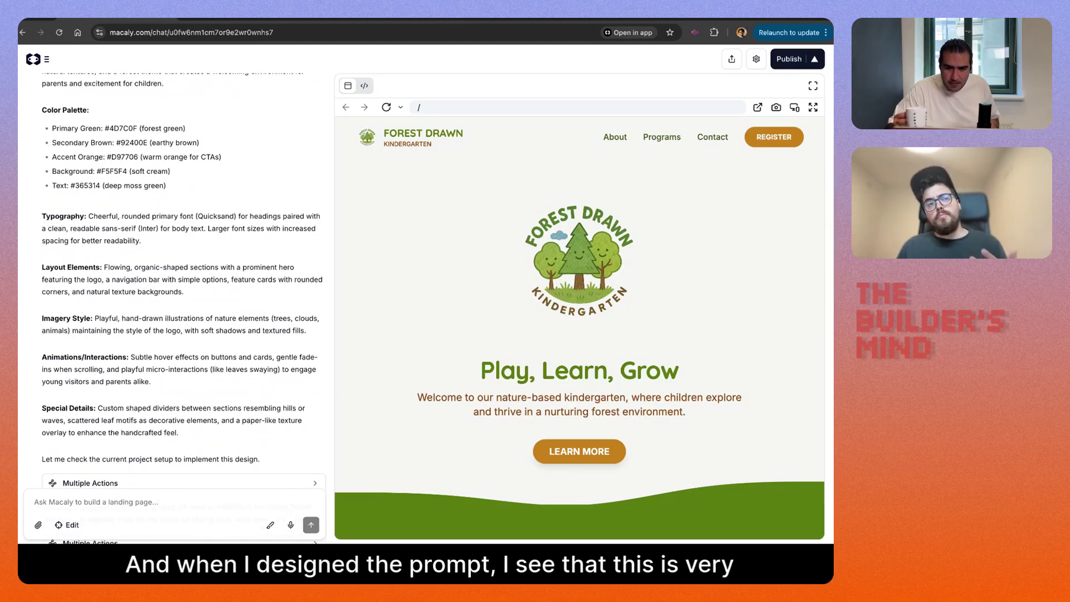
{"action": "scroll", "coordinate": [178, 279], "scroll_direction": "up", "scroll_amount": 2}
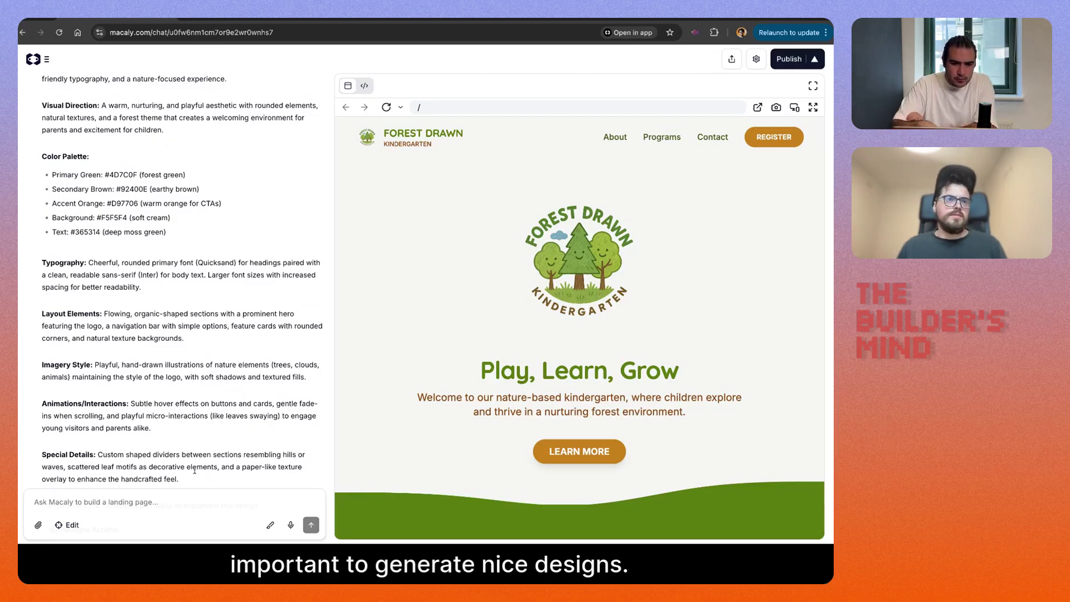
{"action": "scroll", "coordinate": [192, 471], "scroll_direction": "up", "scroll_amount": 5}
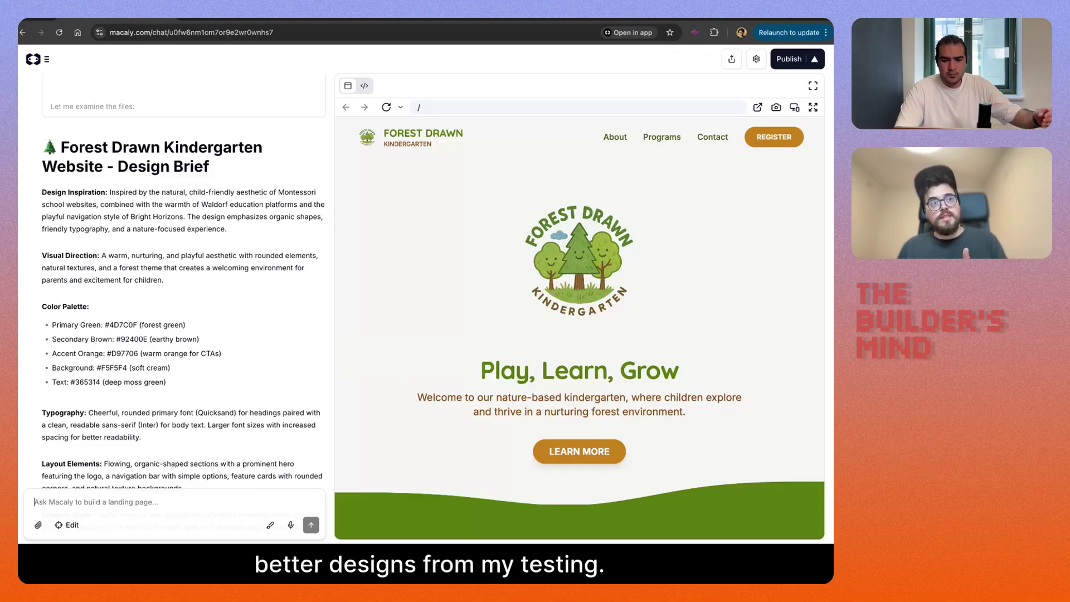
{"action": "scroll", "coordinate": [156, 451], "scroll_direction": "down", "scroll_amount": 5}
{"action": "scroll", "coordinate": [155, 452], "scroll_direction": "down", "scroll_amount": 2}
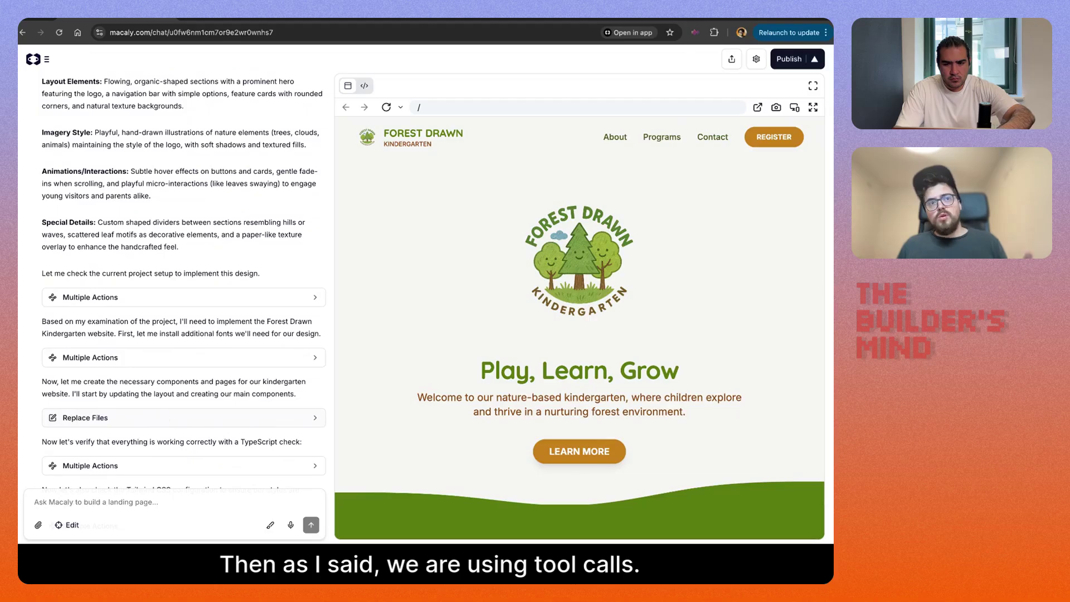
- Expand the agent's project setup check and review the configuration and app files it read
{"action": "left_click", "coordinate": [199, 299]}
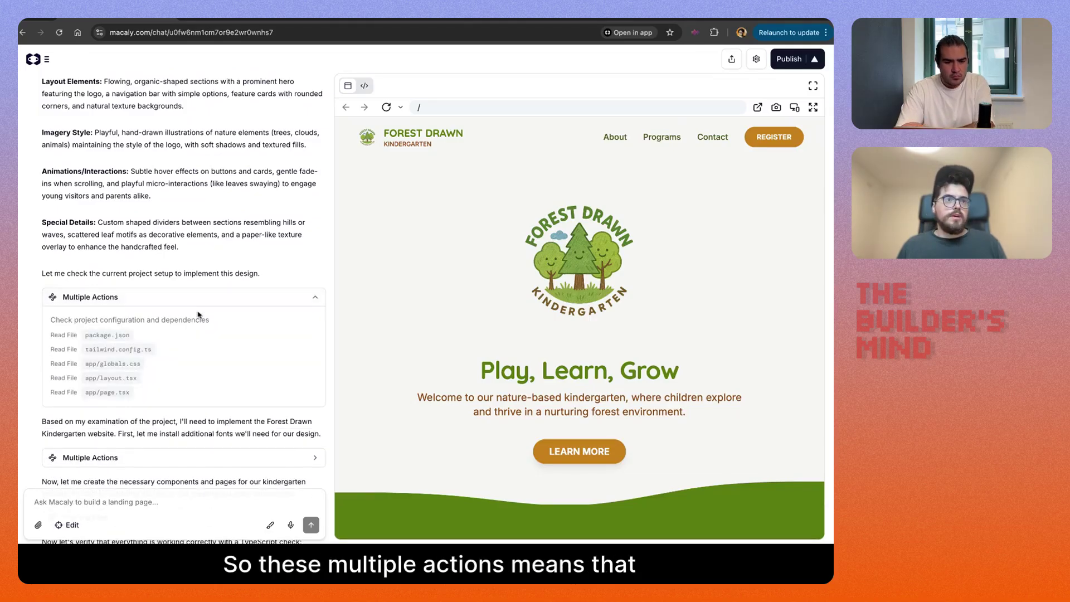
{"action": "scroll", "coordinate": [200, 308], "scroll_direction": "down", "scroll_amount": 3}
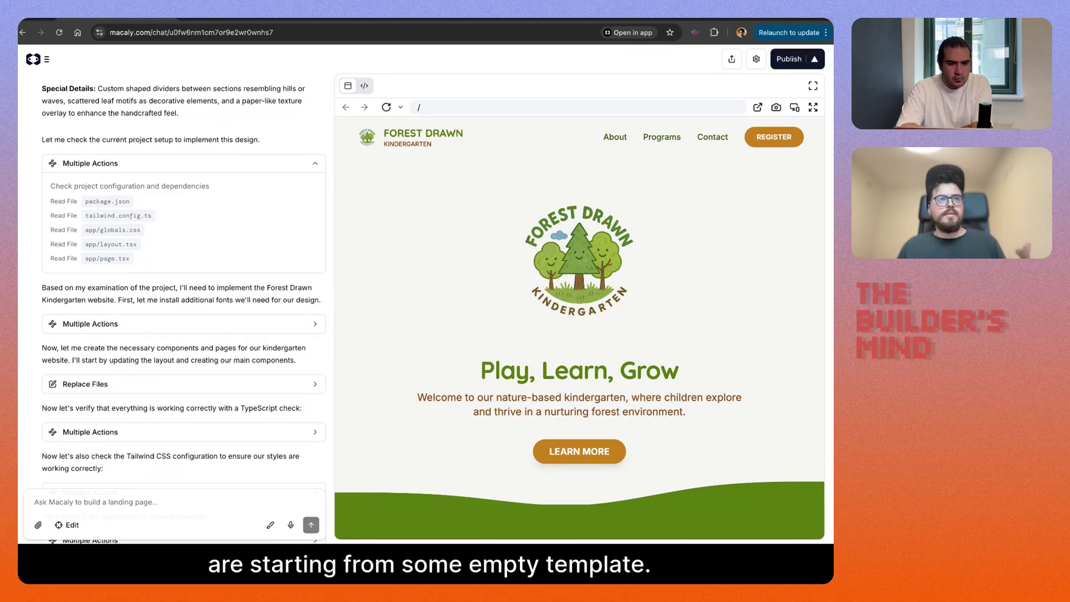
{"action": "scroll", "coordinate": [121, 266], "scroll_direction": "down", "scroll_amount": 1}
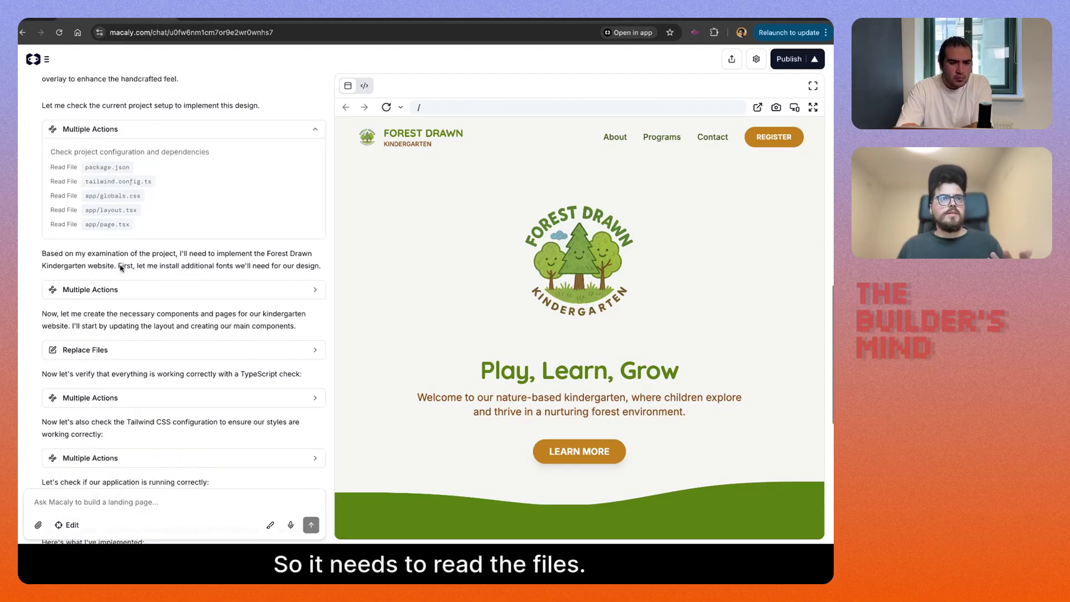
{"action": "scroll", "coordinate": [120, 267], "scroll_direction": "down", "scroll_amount": 1}
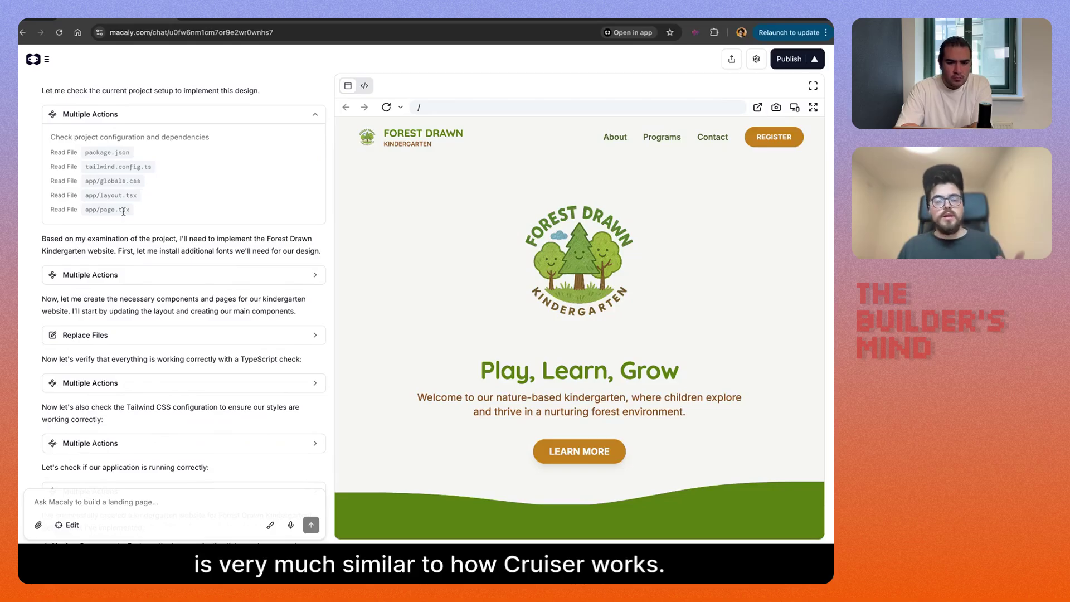
{"action": "scroll", "coordinate": [149, 275], "scroll_direction": "down", "scroll_amount": 3}
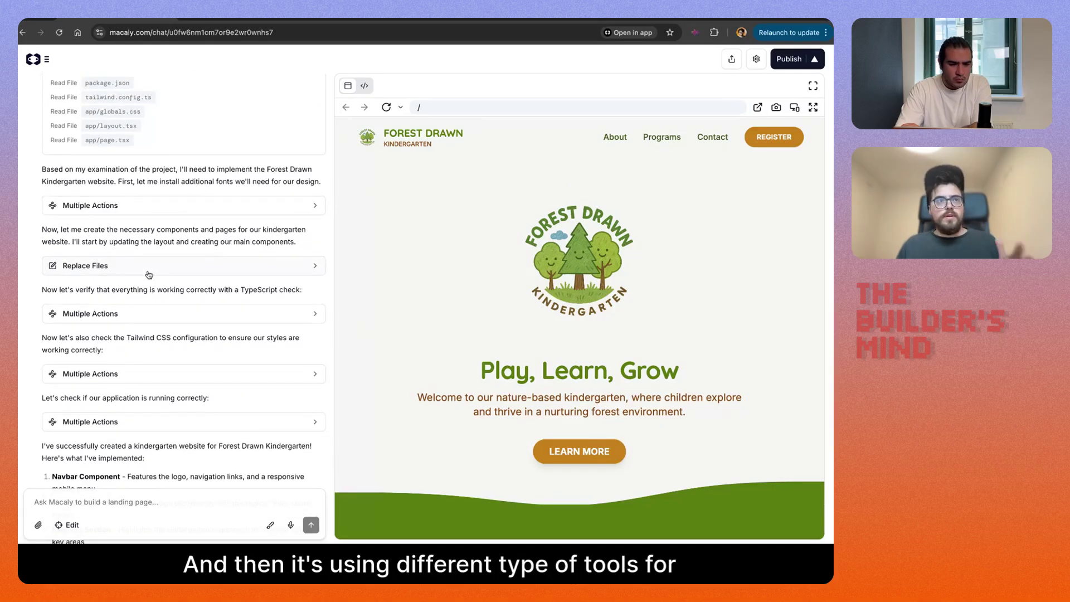
- Expand the agent's file replacements and compare the listed components with the sections of the homepage preview
{"action": "left_click", "coordinate": [155, 267]}
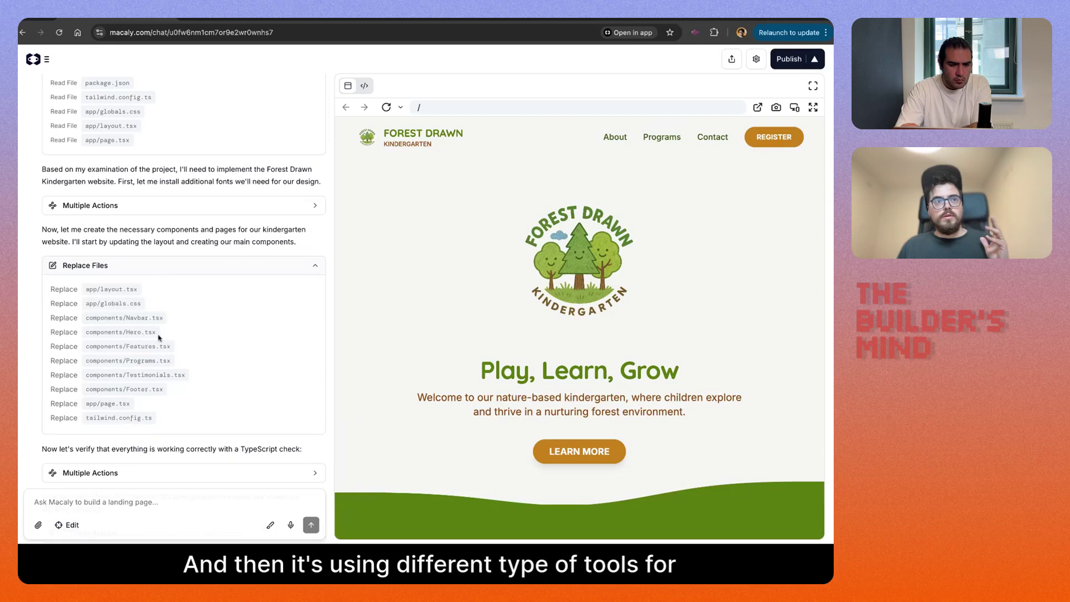
{"action": "scroll", "coordinate": [158, 362], "scroll_direction": "down", "scroll_amount": 2}
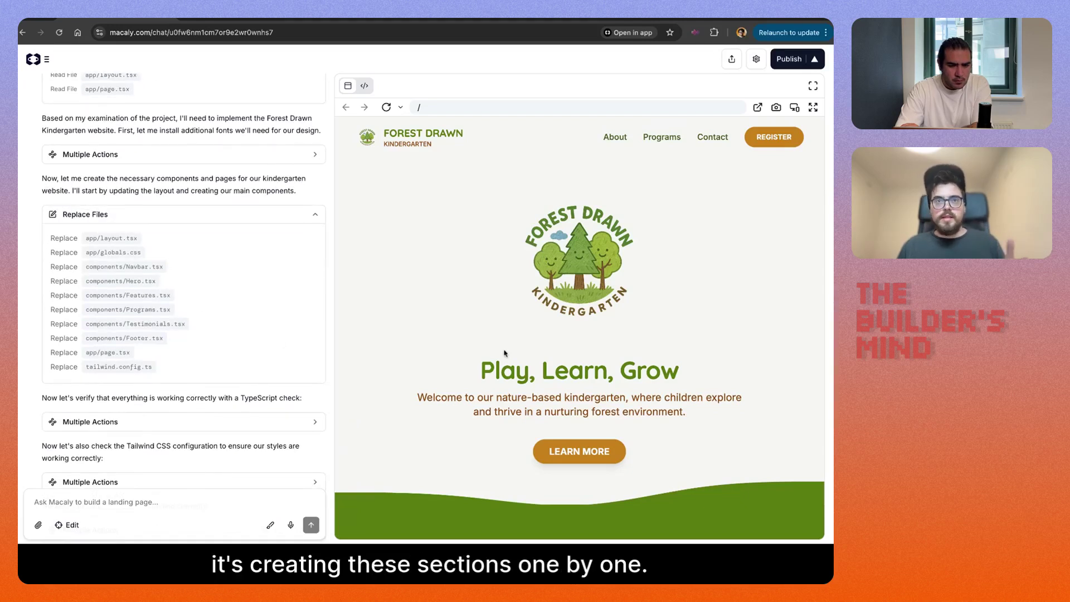
{"action": "scroll", "coordinate": [505, 353], "scroll_direction": "down", "scroll_amount": 3}
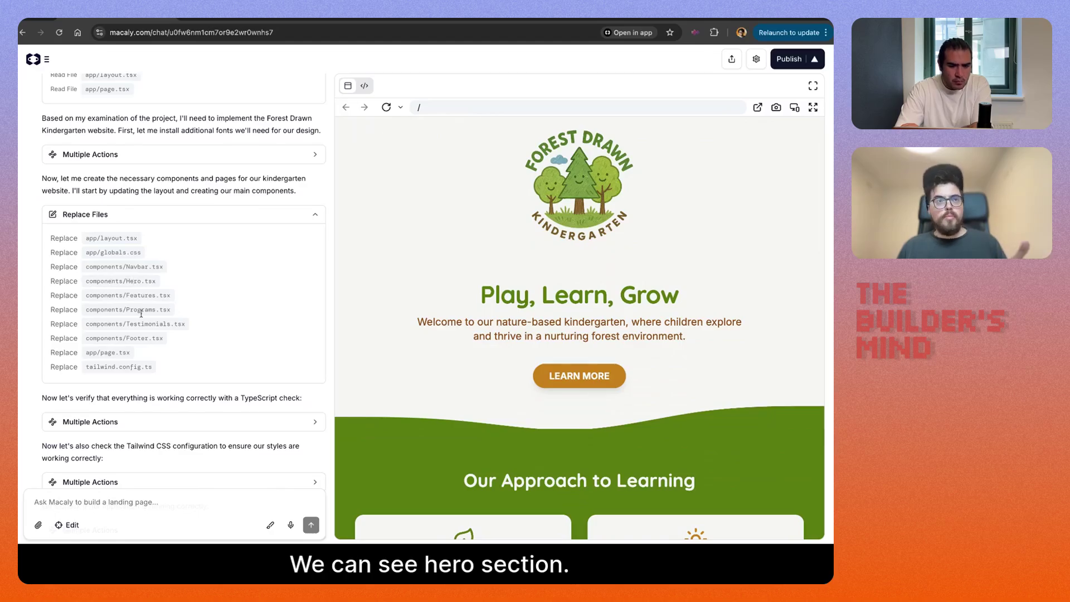
{"action": "scroll", "coordinate": [138, 363], "scroll_direction": "down", "scroll_amount": 3}
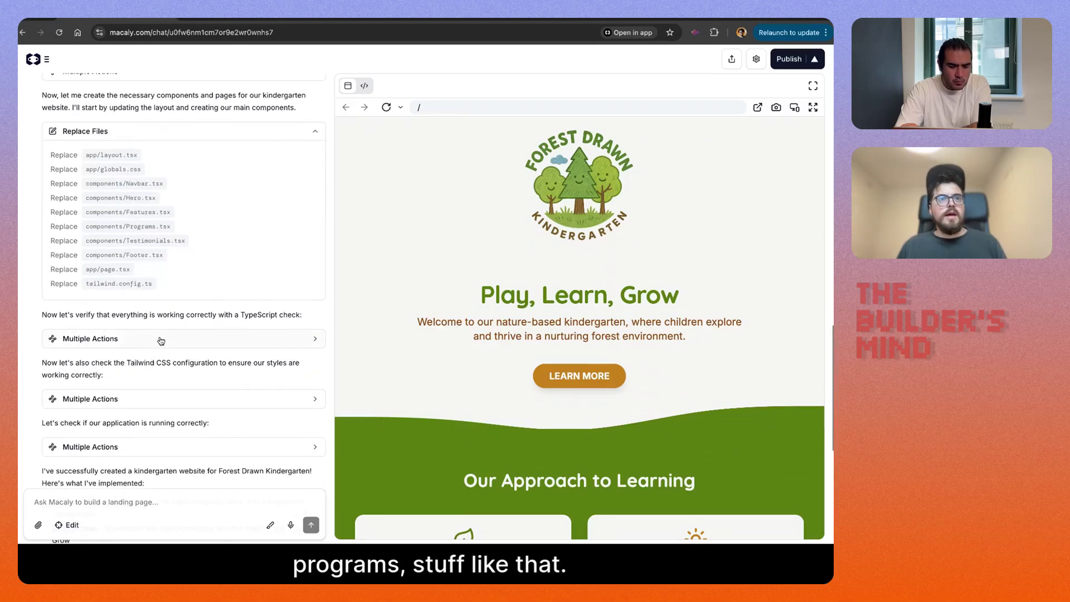
- Expand the agent's TypeScript, Tailwind CSS and application checks, and read the closing summary of what was implemented
{"action": "left_click", "coordinate": [150, 319]}
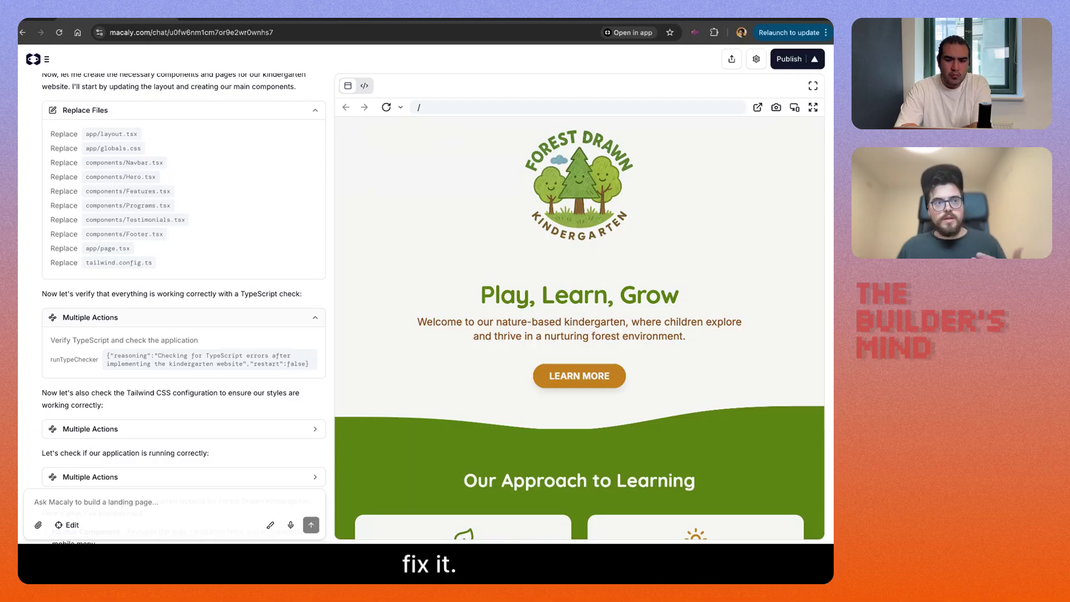
{"action": "scroll", "coordinate": [171, 383], "scroll_direction": "down", "scroll_amount": 1}
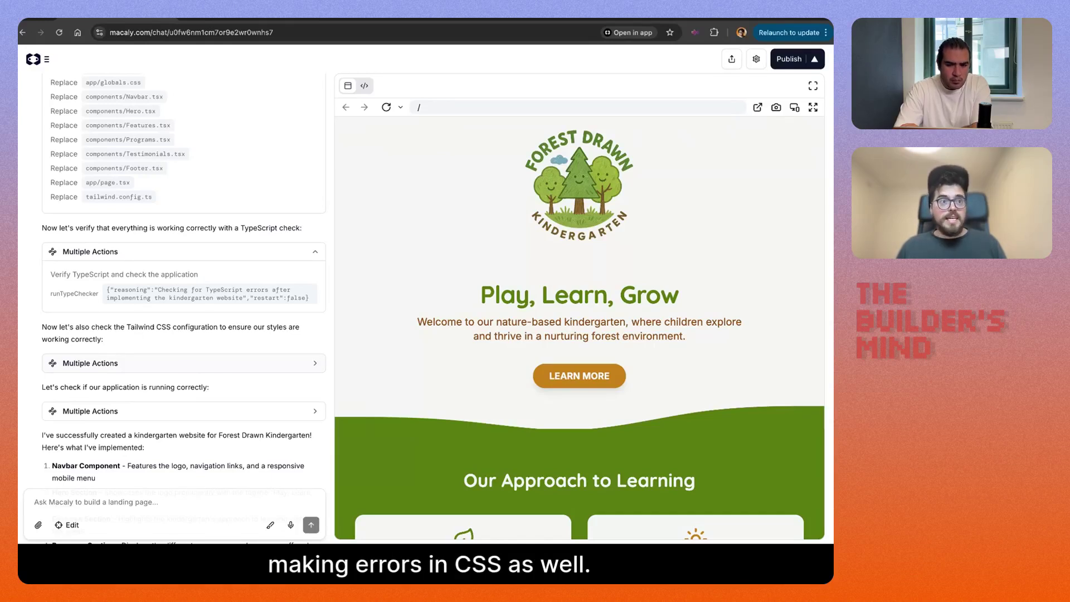
{"action": "scroll", "coordinate": [136, 337], "scroll_direction": "down", "scroll_amount": 1}
{"action": "left_click", "coordinate": [136, 307]}
{"action": "scroll", "coordinate": [136, 337], "scroll_direction": "down", "scroll_amount": 1}
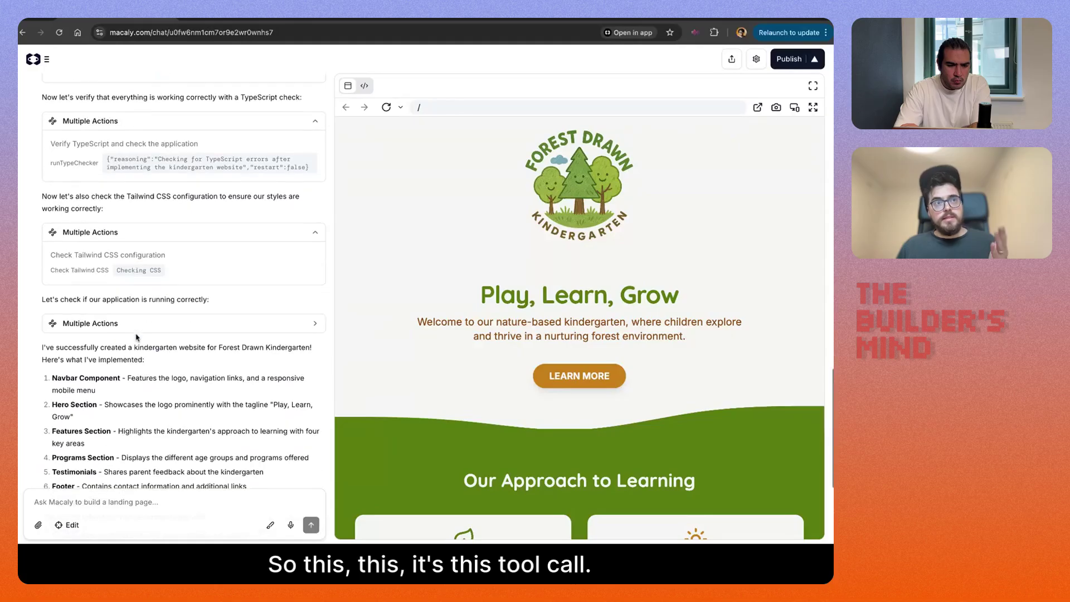
{"action": "left_click", "coordinate": [128, 324]}
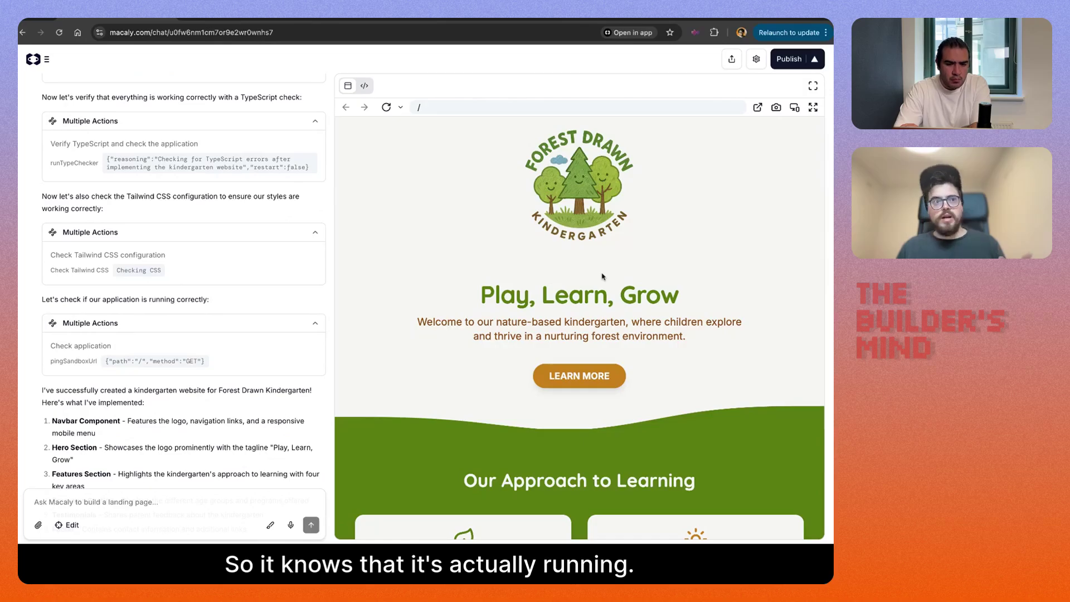
{"action": "scroll", "coordinate": [184, 279], "scroll_direction": "down", "scroll_amount": 5}
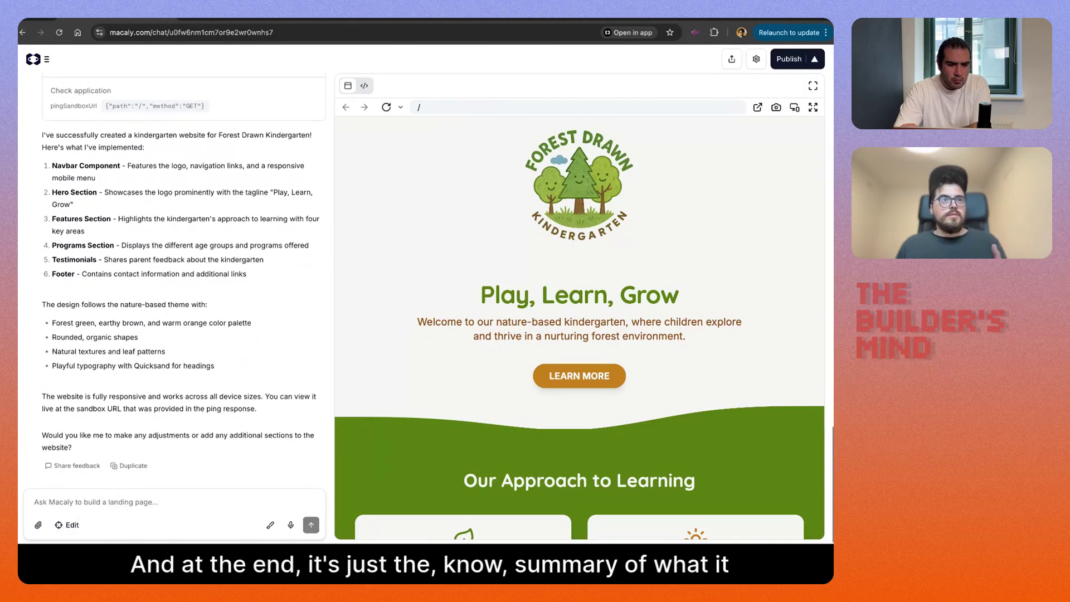
- Review the homepage preview from the hero through the learning approach, programs and testimonials to the footer
{"action": "scroll", "coordinate": [576, 217], "scroll_direction": "up", "scroll_amount": 2}
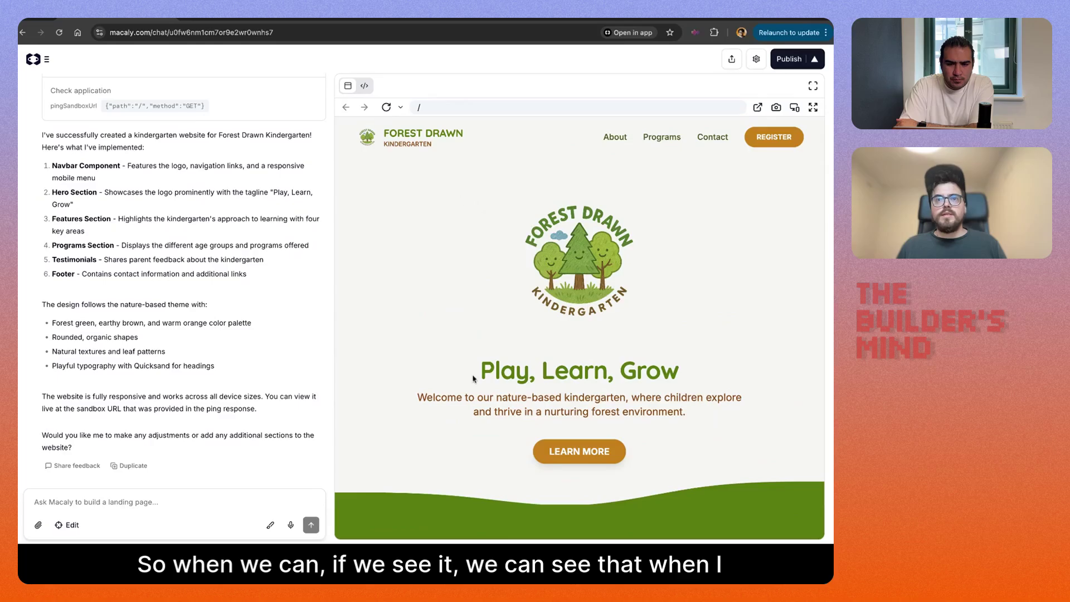
{"action": "left_click", "coordinate": [271, 526]}
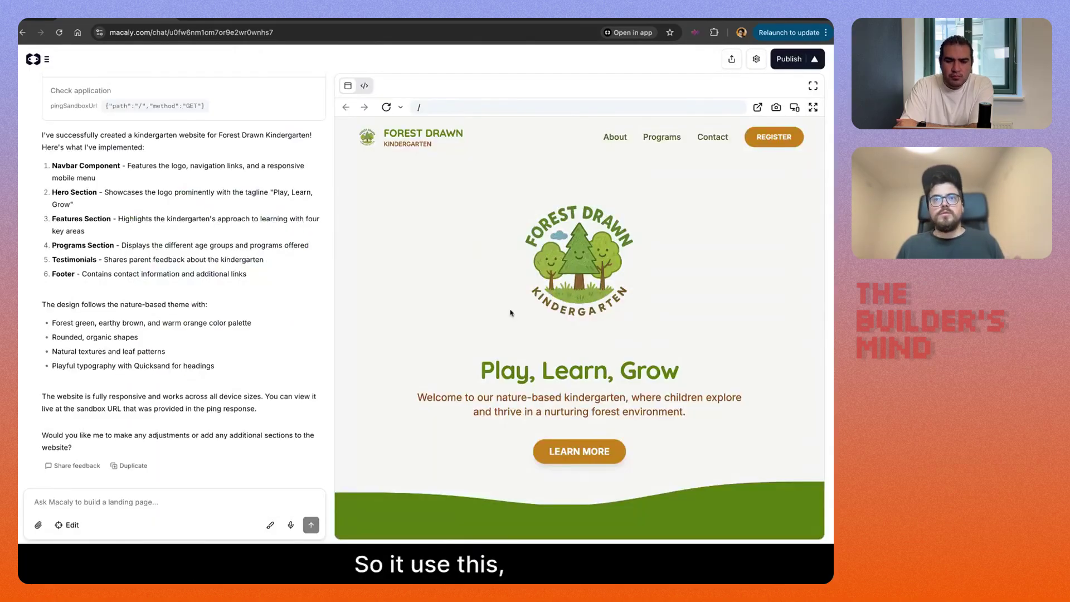
{"action": "scroll", "coordinate": [611, 192], "scroll_direction": "down", "scroll_amount": 1}
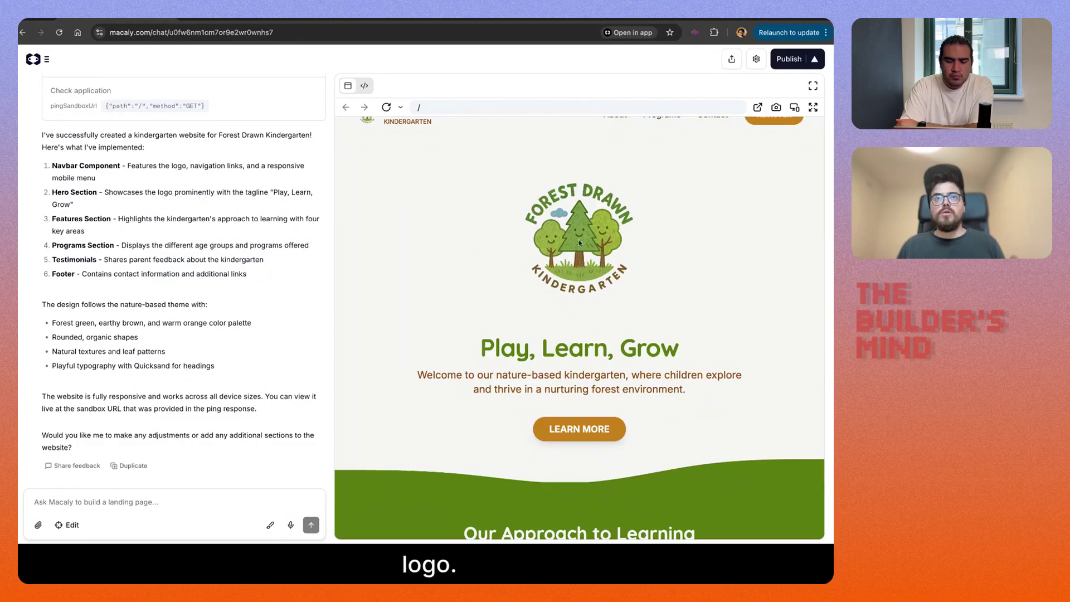
{"action": "scroll", "coordinate": [502, 189], "scroll_direction": "down", "scroll_amount": 5}
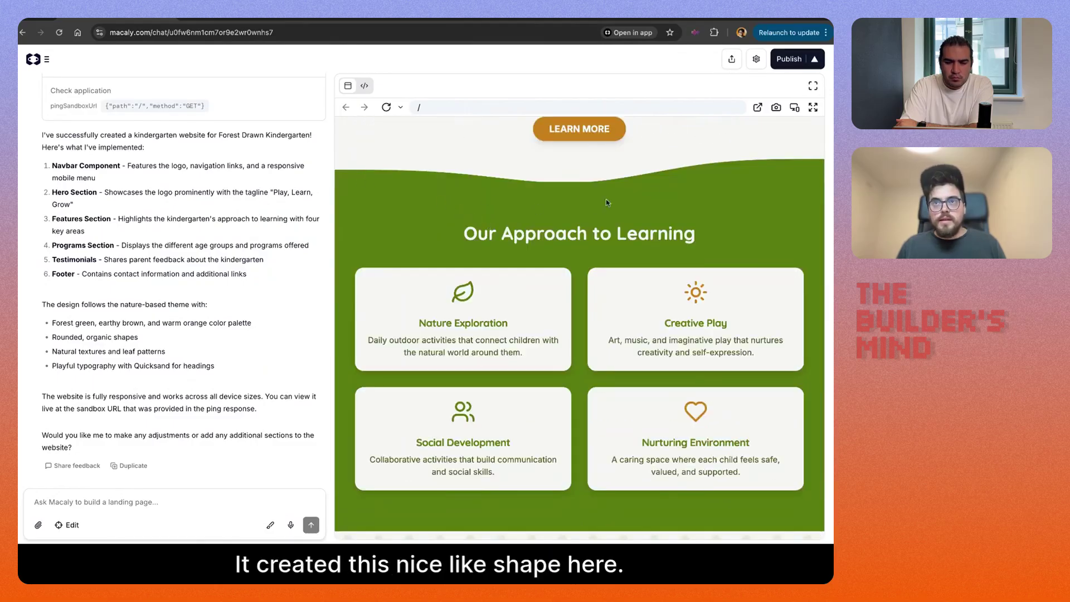
{"action": "scroll", "coordinate": [339, 276], "scroll_direction": "down", "scroll_amount": 6}
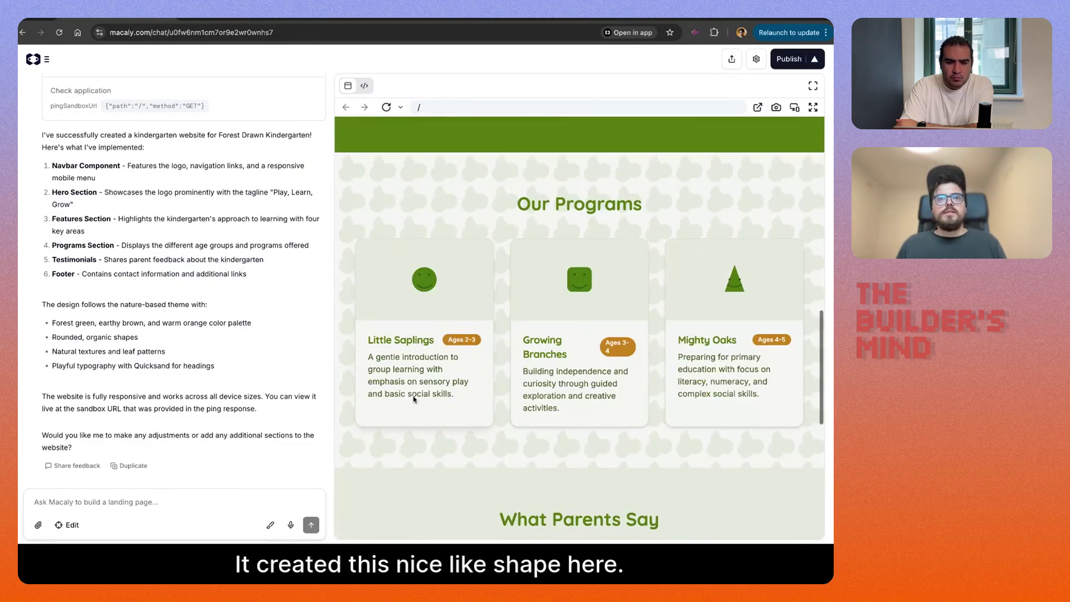
{"action": "scroll", "coordinate": [565, 392], "scroll_direction": "down", "scroll_amount": 6}
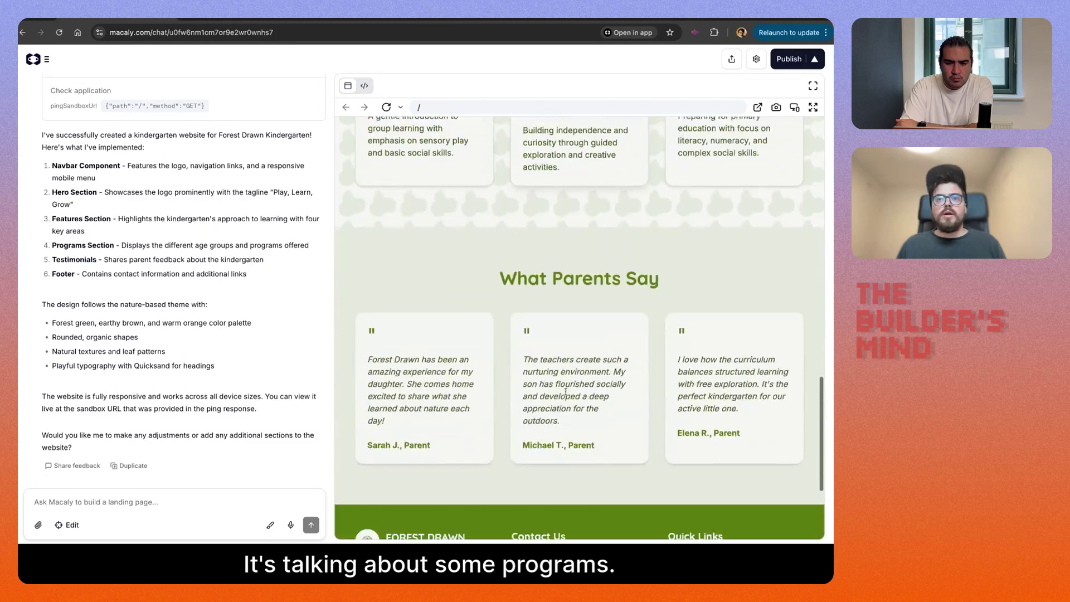
{"action": "scroll", "coordinate": [503, 333], "scroll_direction": "down", "scroll_amount": 2}
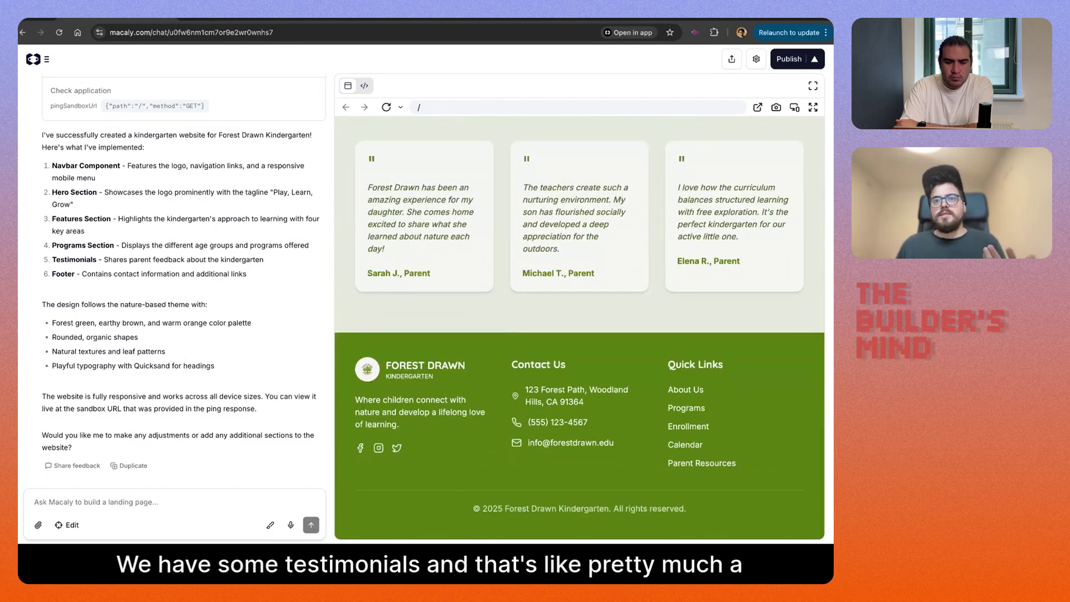
{"action": "scroll", "coordinate": [579, 329], "scroll_direction": "up", "scroll_amount": 15}
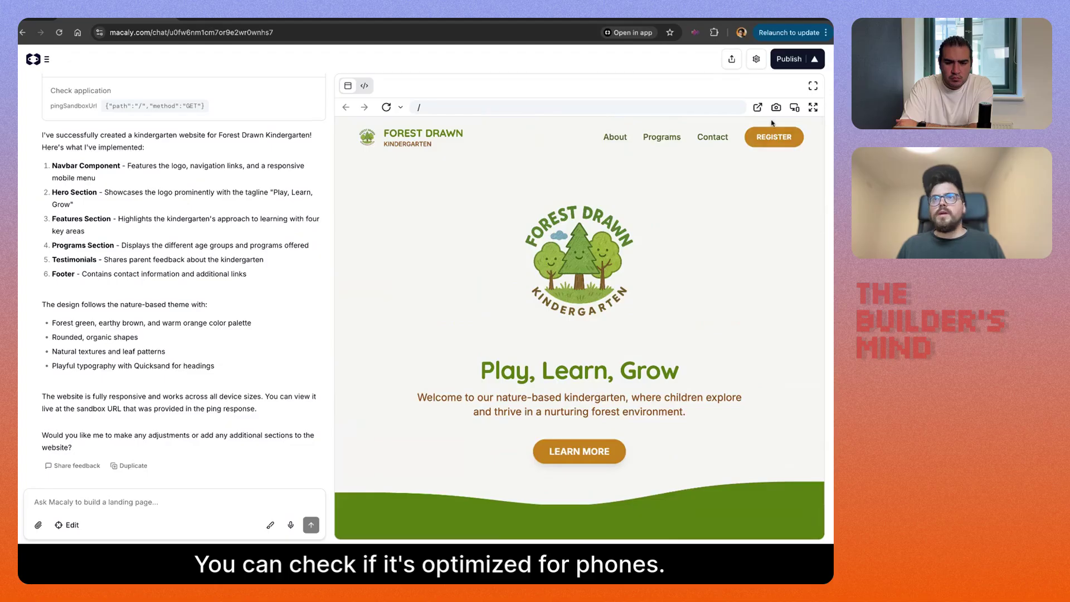
- Check the homepage in the Mobile display mode, including its navigation menu and footer, and return the preview to Responsive
{"action": "left_click", "coordinate": [794, 107]}
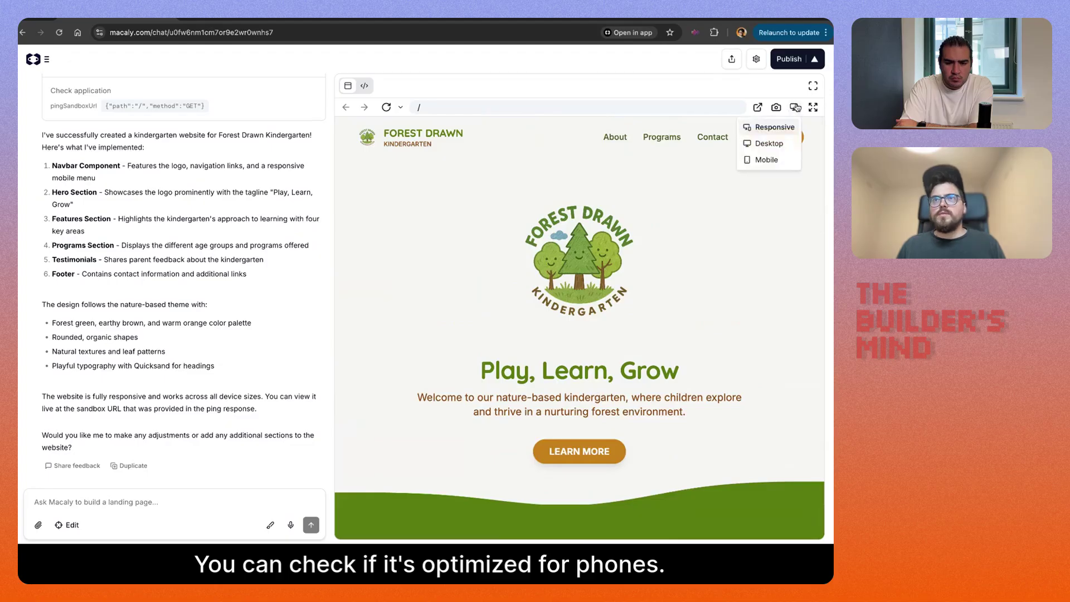
{"action": "left_click", "coordinate": [764, 160]}
{"action": "left_click", "coordinate": [652, 157]}
{"action": "left_click", "coordinate": [651, 158]}
{"action": "scroll", "coordinate": [580, 329], "scroll_direction": "down", "scroll_amount": 15}
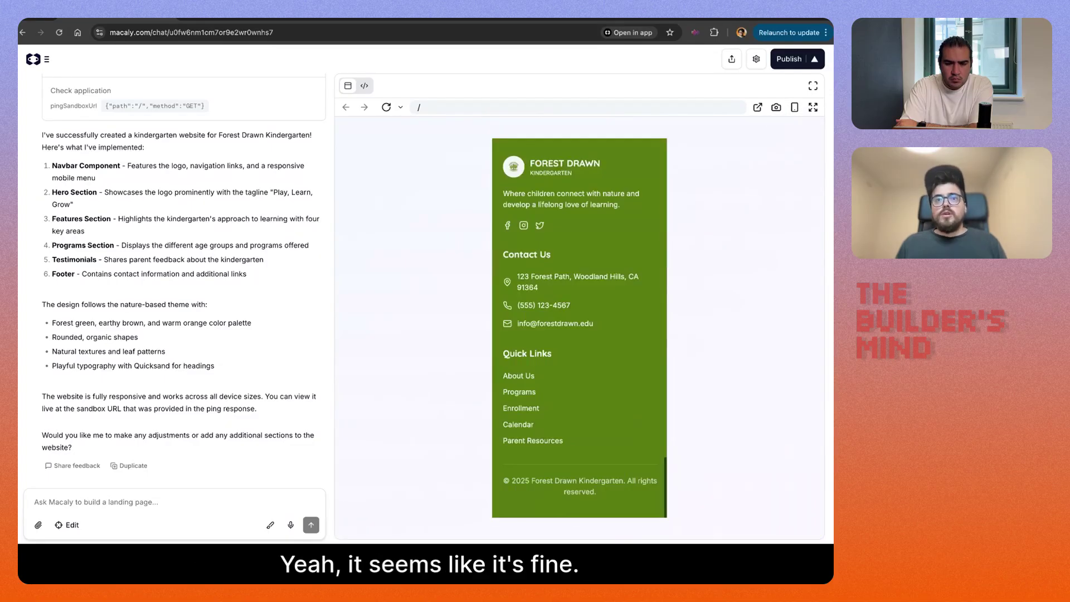
{"action": "scroll", "coordinate": [579, 329], "scroll_direction": "up", "scroll_amount": 15}
{"action": "scroll", "coordinate": [666, 190], "scroll_direction": "up", "scroll_amount": 1}
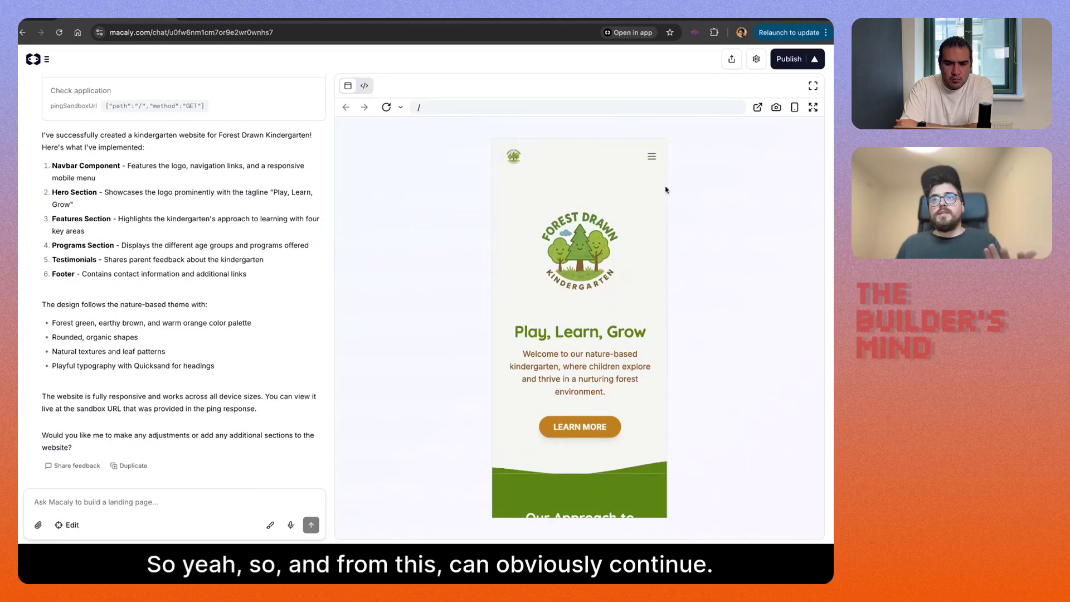
{"action": "left_click", "coordinate": [794, 107]}
{"action": "left_click", "coordinate": [778, 132]}
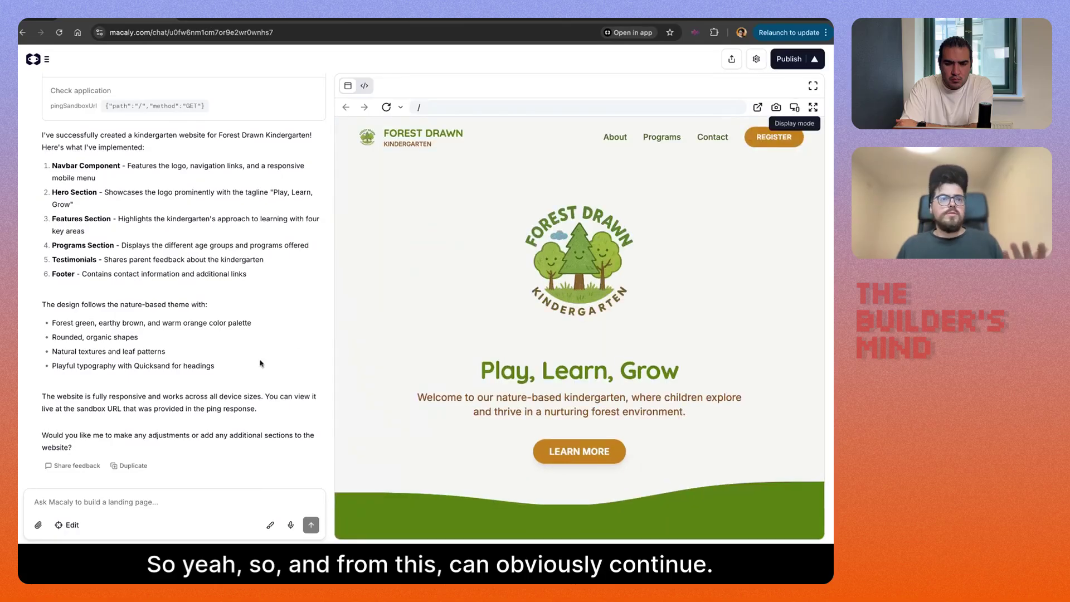
- Select the header's navigation links group as the component for editing, and clear the selection again
{"action": "left_click", "coordinate": [135, 512]}
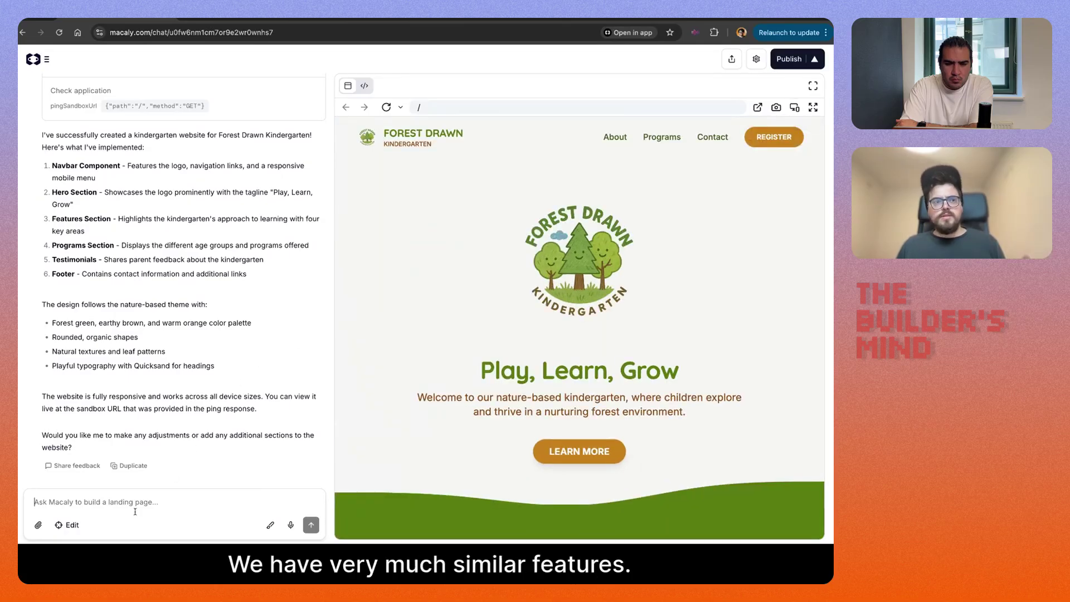
{"action": "left_click", "coordinate": [70, 524]}
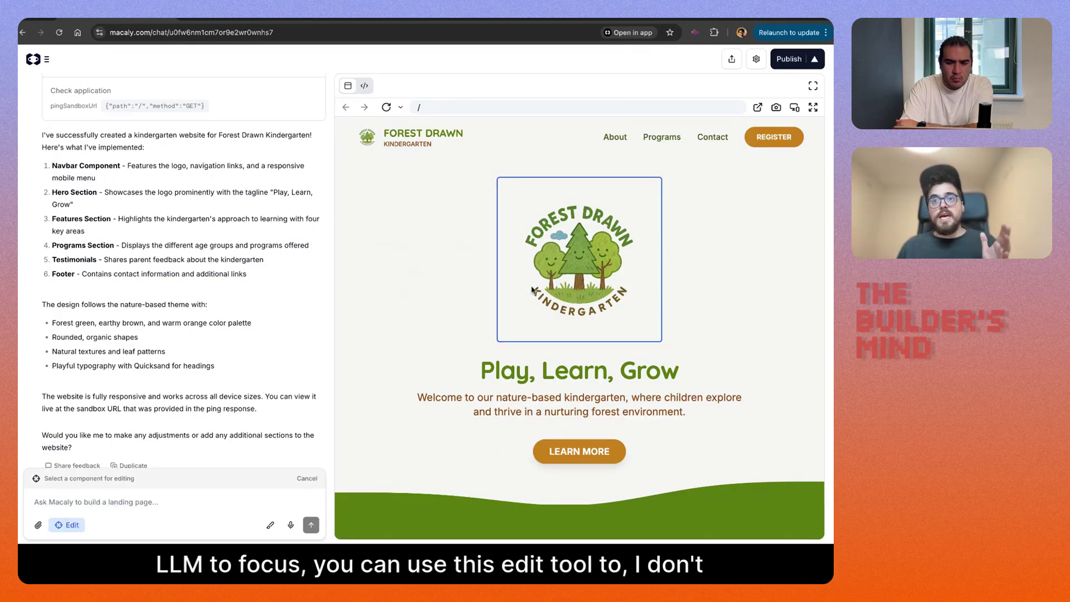
{"action": "left_click", "coordinate": [639, 142]}
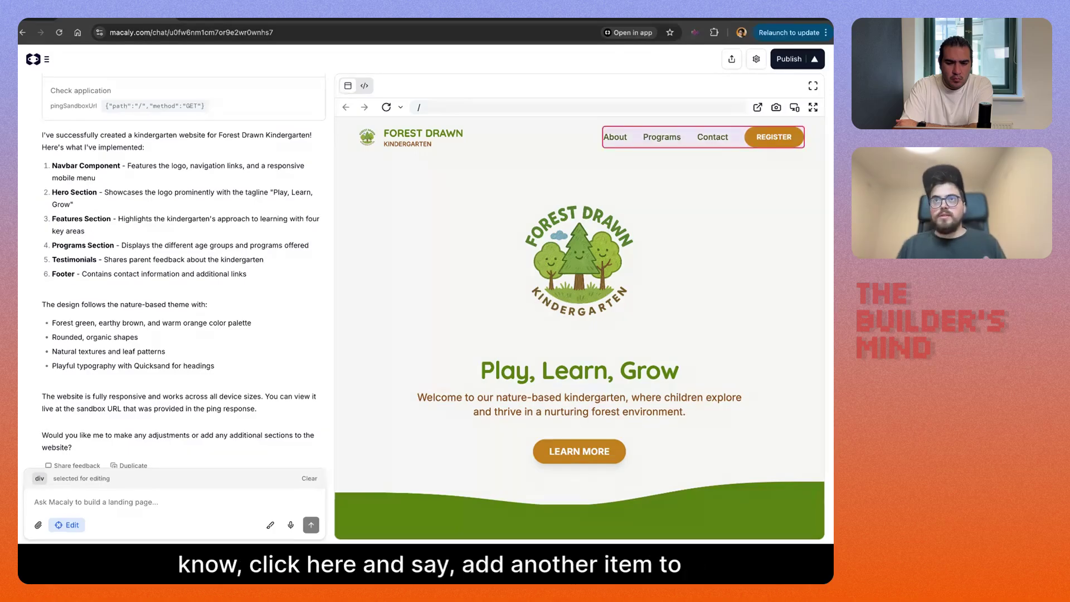
{"action": "key", "text": "Escape"}
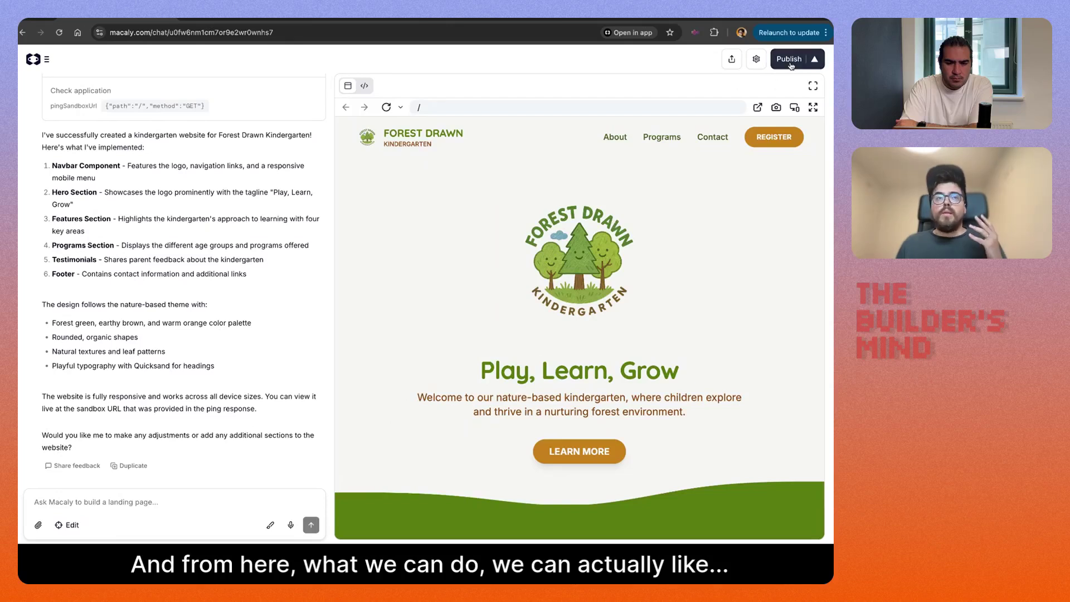
- Publish the kindergarten website and show its domain and embed details
{"action": "left_click", "coordinate": [790, 60]}
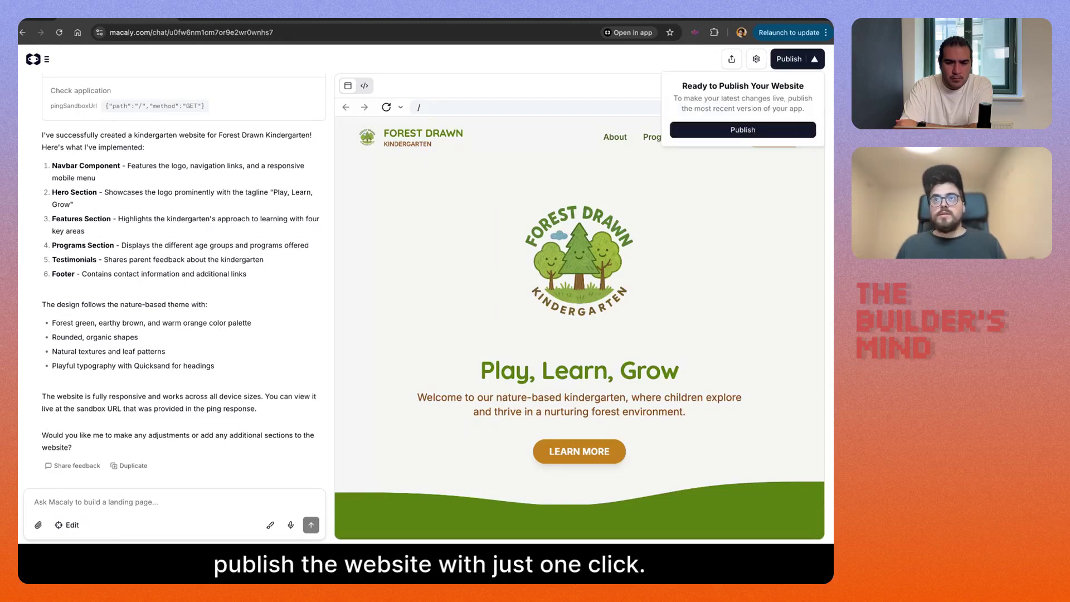
{"action": "left_click", "coordinate": [745, 132]}
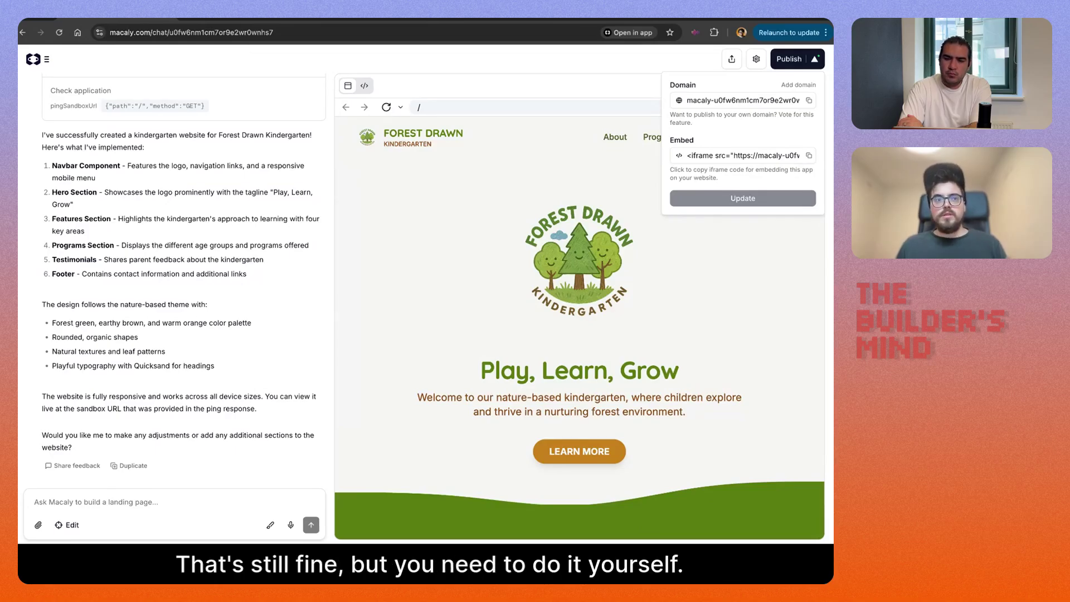
{"action": "left_click", "coordinate": [789, 59]}
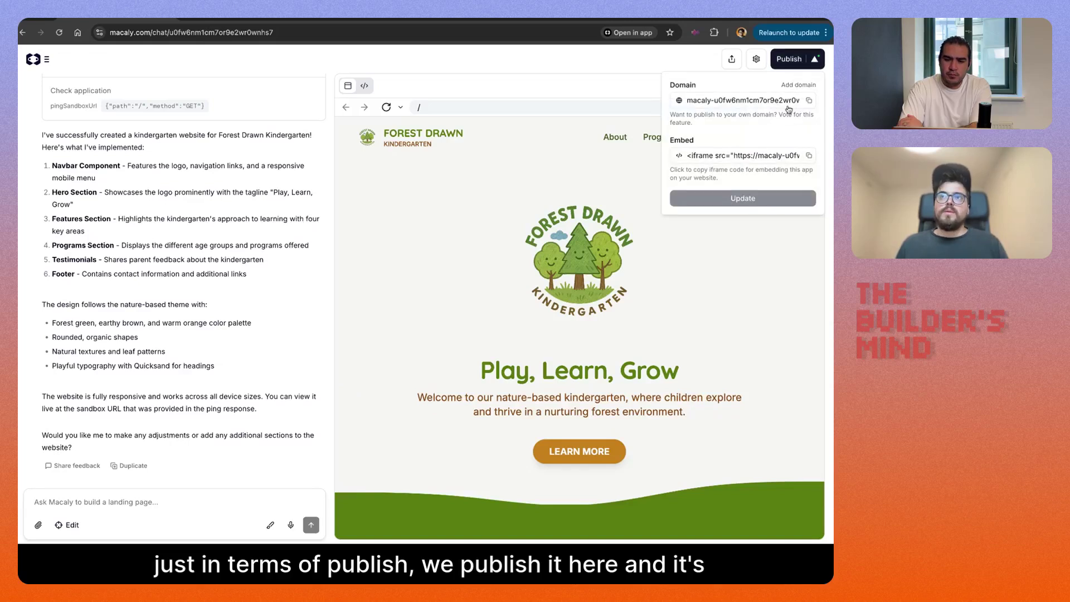
- Copy the published website's domain and open it in a new browser tab
{"action": "left_click", "coordinate": [808, 101]}
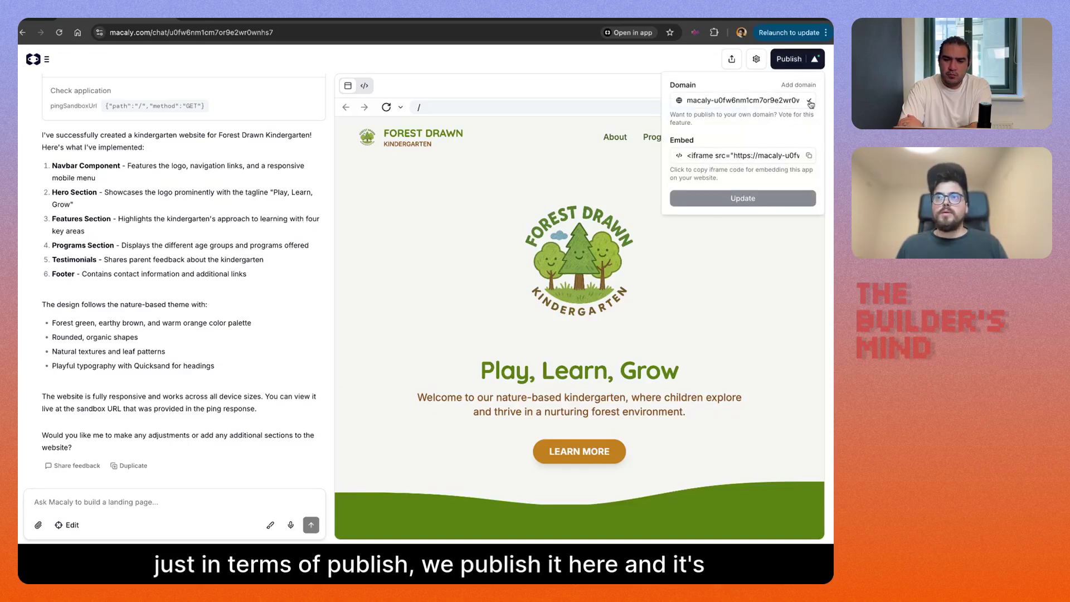
{"action": "left_click", "coordinate": [549, 92]}
{"action": "key", "text": "super+t"}
{"action": "key", "text": "super+v"}
{"action": "key", "text": "Return"}
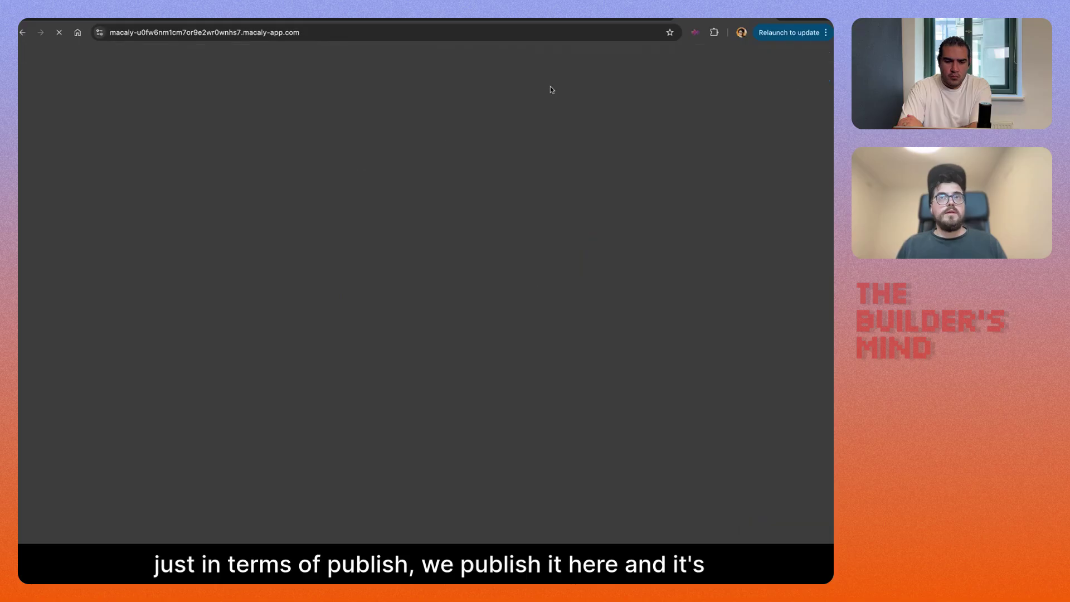
- Close the published site's browser tab and show the project's domain and embed details again
{"action": "key", "text": "super+w"}
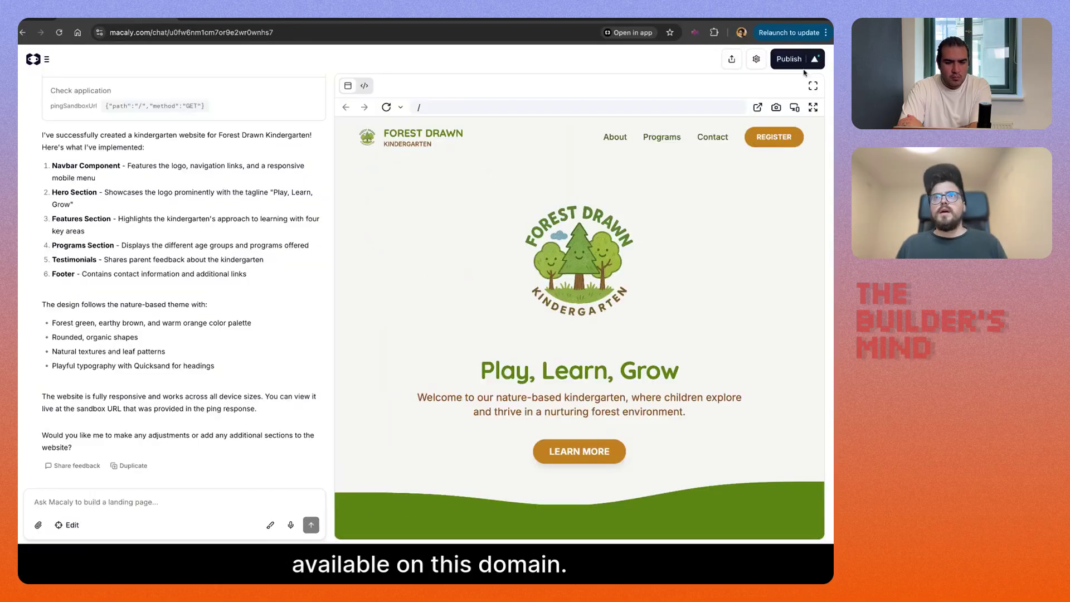
{"action": "left_click", "coordinate": [801, 60]}
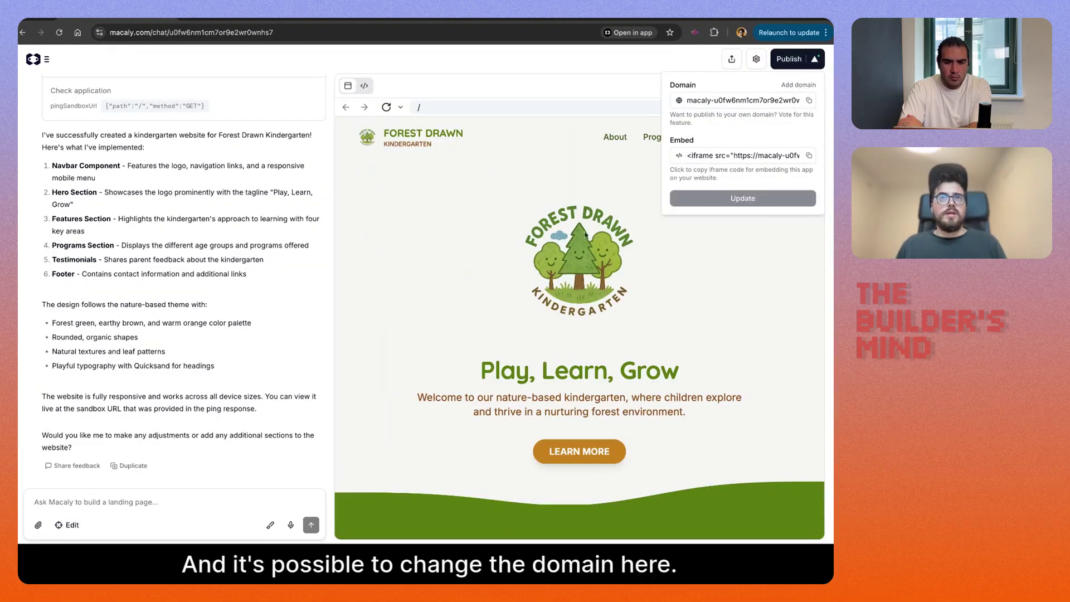
- Draft the chat request "I need a database. Please install prisma and we gonna use sqlite." and clear it unsent
{"action": "left_click", "coordinate": [228, 499]}
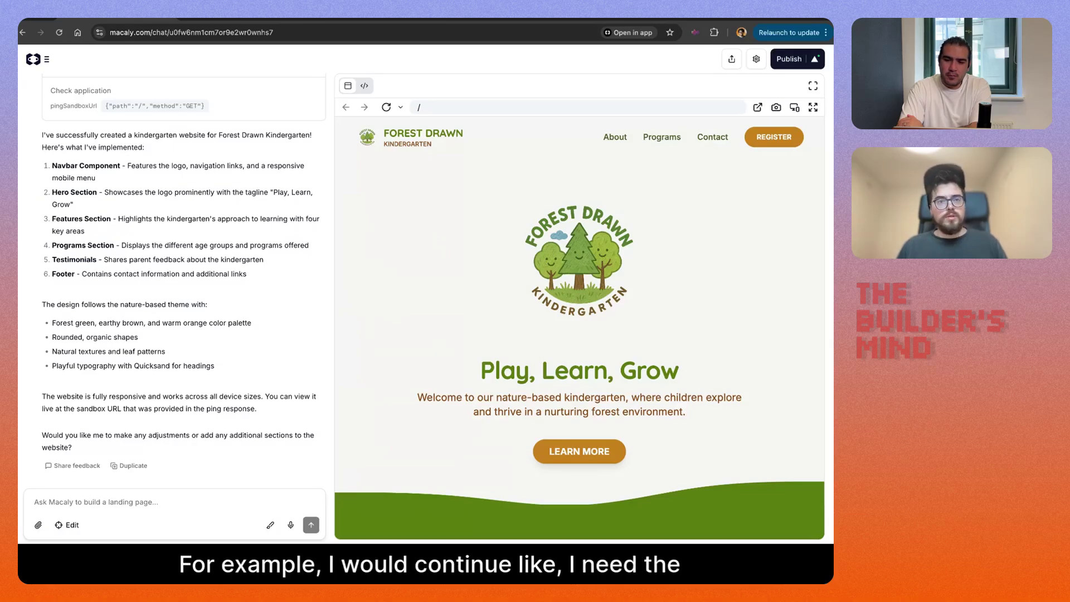
{"action": "type", "text": "I need a database. Please "}
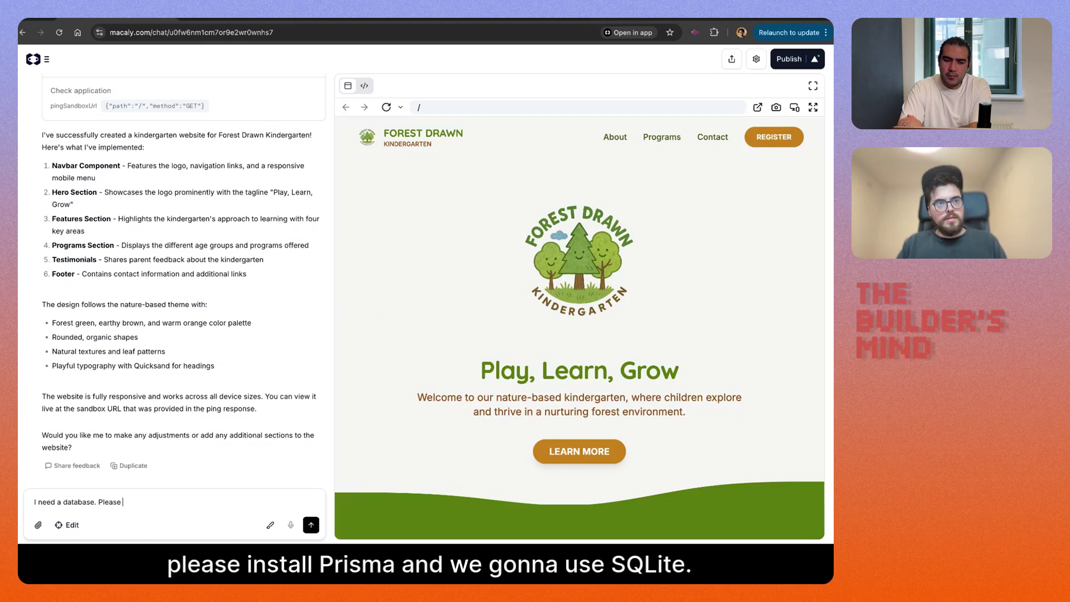
{"action": "type", "text": "install prisma and "}
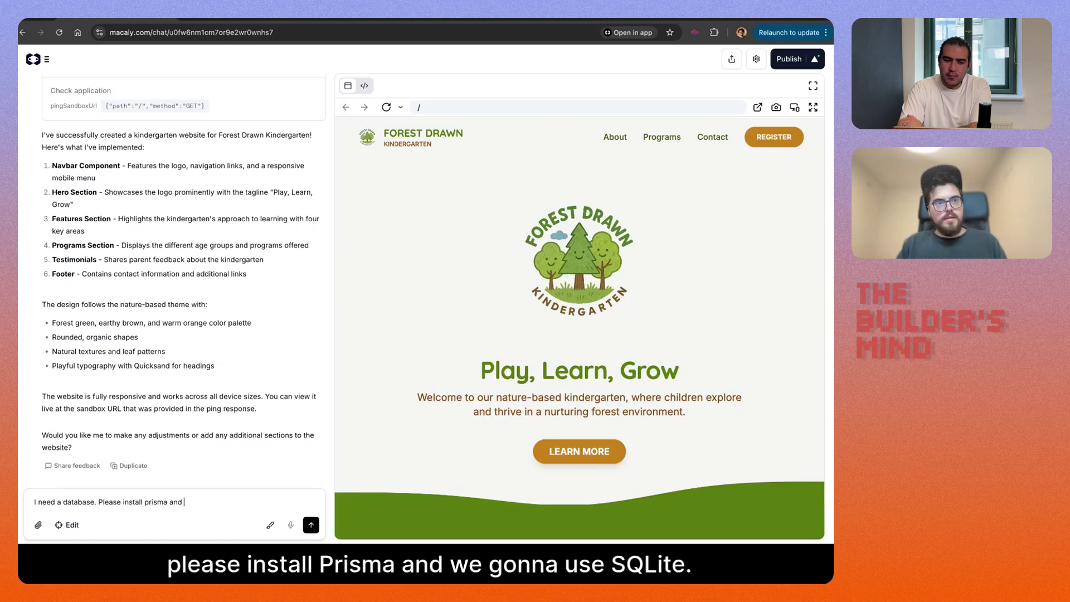
{"action": "type", "text": "we gonna use "}
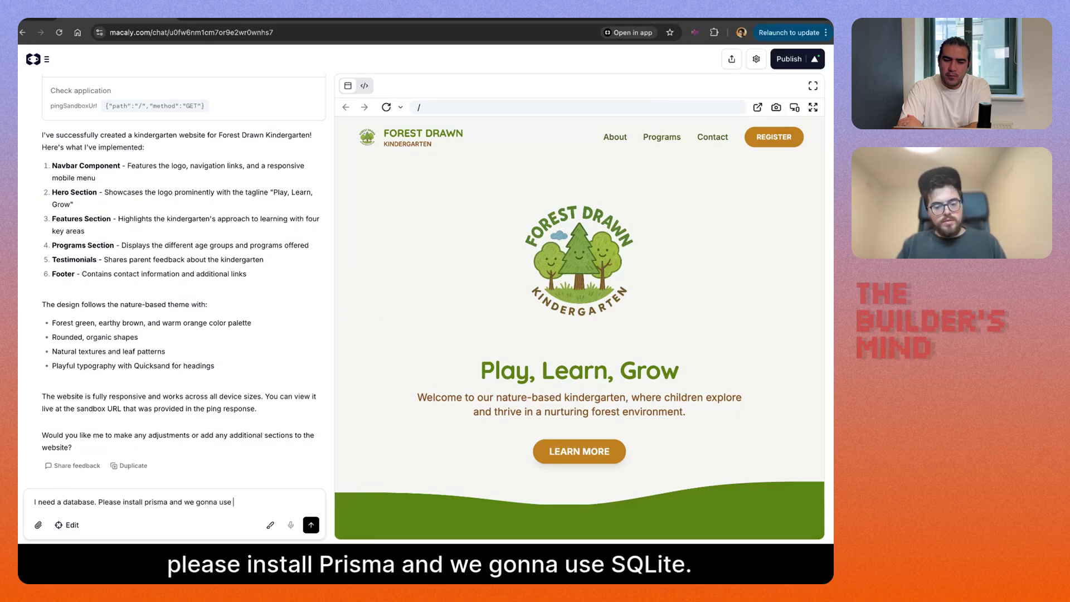
{"action": "type", "text": "sqlite."}
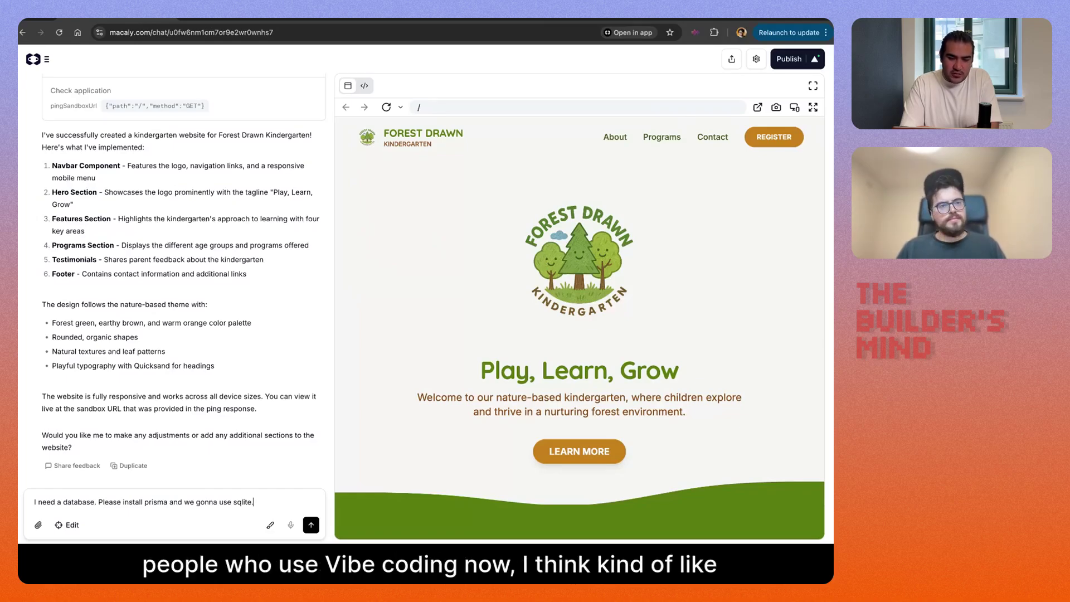
{"action": "key", "text": "ctrl+a"}
{"action": "key", "text": "BackSpace"}
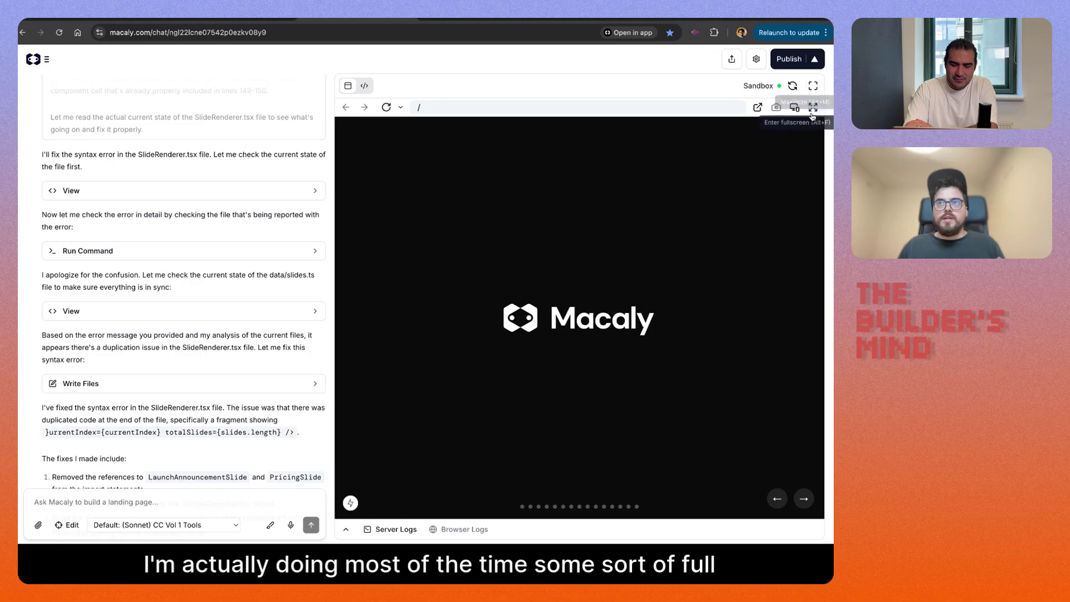
- Enlarge the preview of the Macaly slide presentation project
{"action": "left_click", "coordinate": [813, 88]}
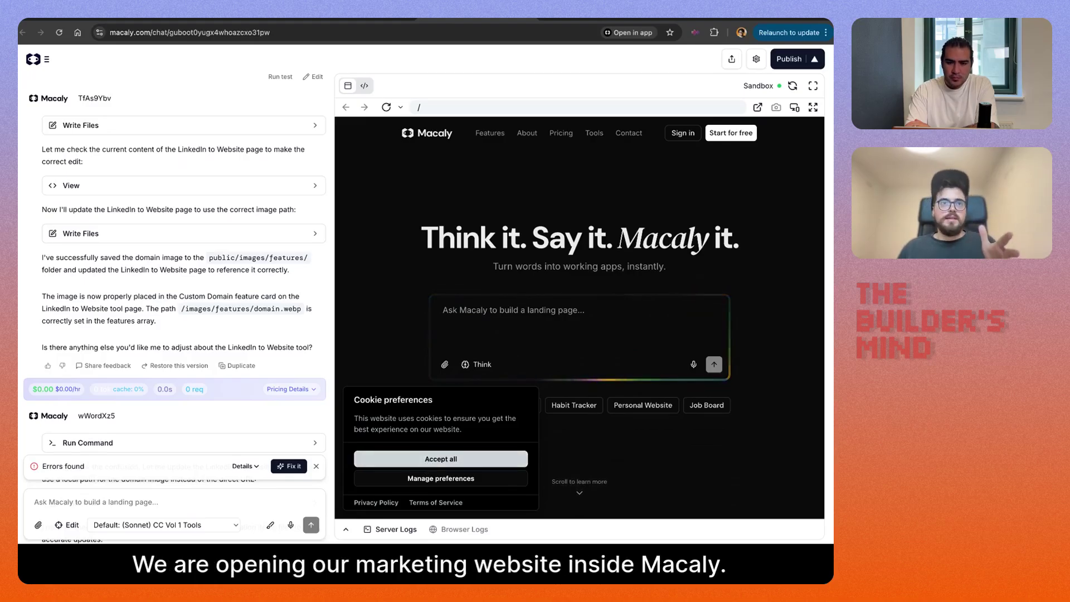
- Look through the Macaly marketing website in the preview, including its Pricing plans and the section about its creators
{"action": "scroll", "coordinate": [669, 410], "scroll_direction": "down", "scroll_amount": 2}
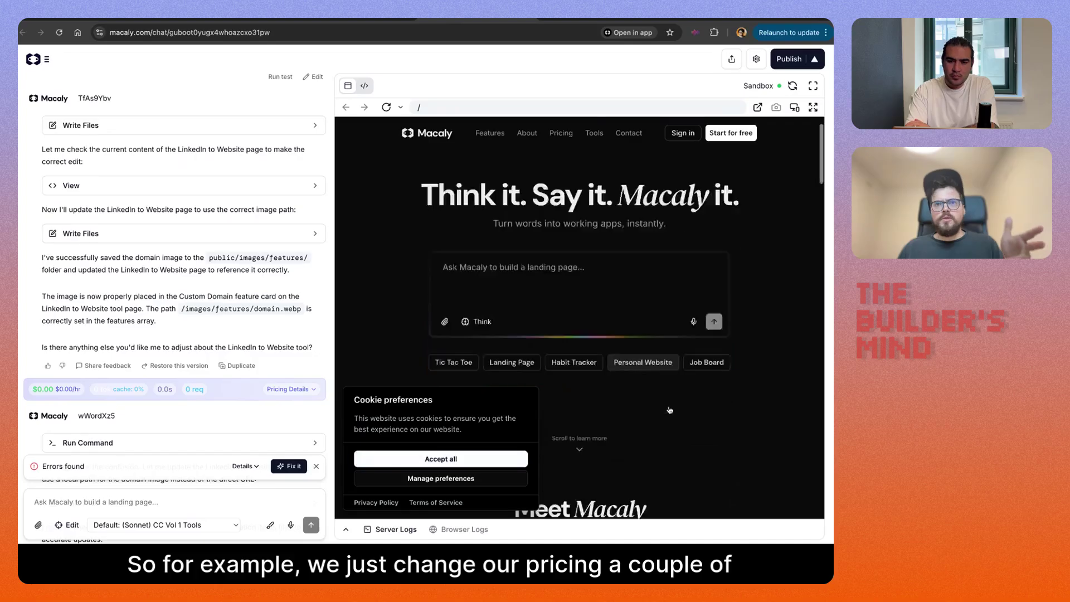
{"action": "scroll", "coordinate": [669, 410], "scroll_direction": "down", "scroll_amount": 15}
{"action": "scroll", "coordinate": [670, 410], "scroll_direction": "up", "scroll_amount": 5}
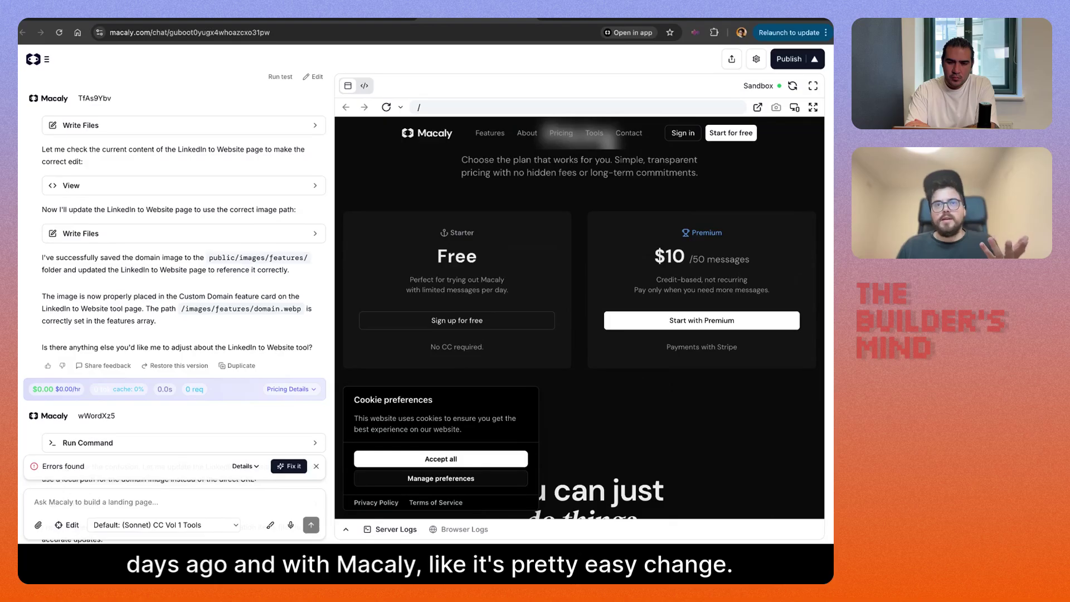
{"action": "scroll", "coordinate": [580, 318], "scroll_direction": "up", "scroll_amount": 3}
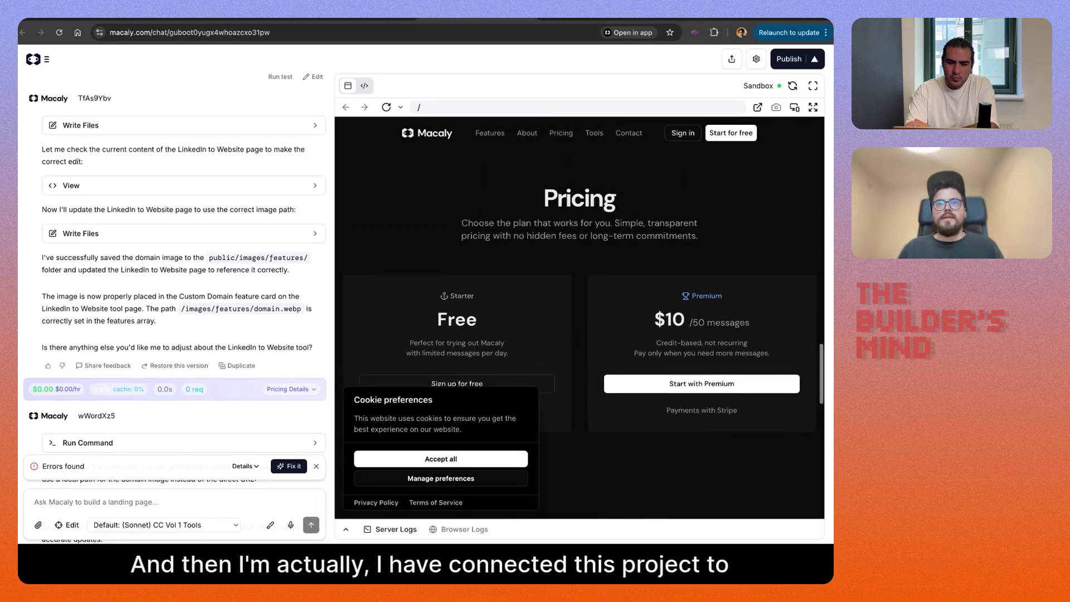
{"action": "scroll", "coordinate": [579, 318], "scroll_direction": "up", "scroll_amount": 3}
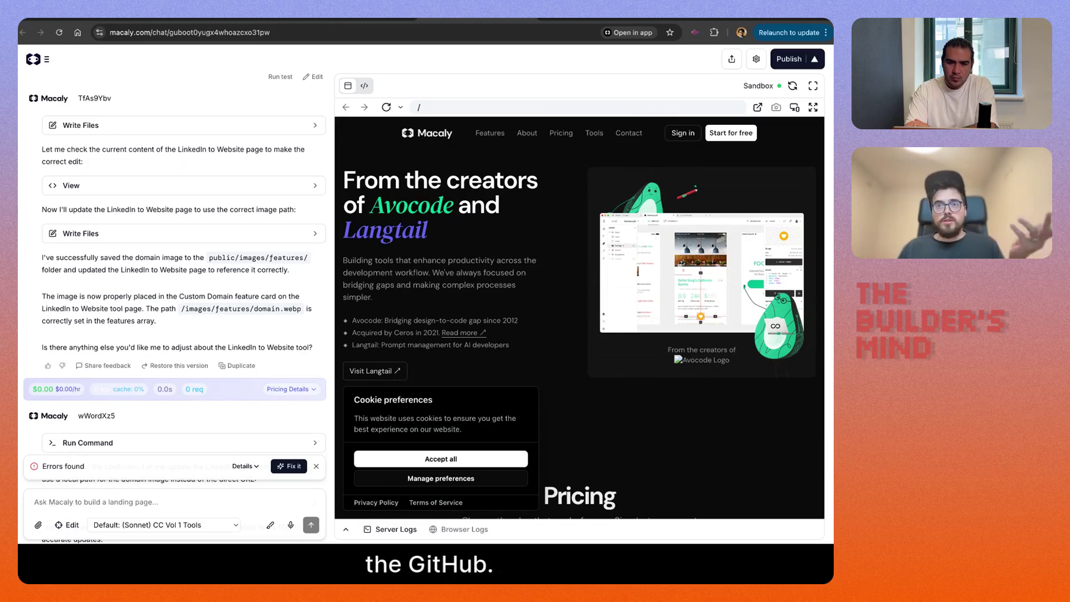
{"action": "scroll", "coordinate": [580, 318], "scroll_direction": "up", "scroll_amount": 4}
{"action": "scroll", "coordinate": [580, 317], "scroll_direction": "up", "scroll_amount": 2}
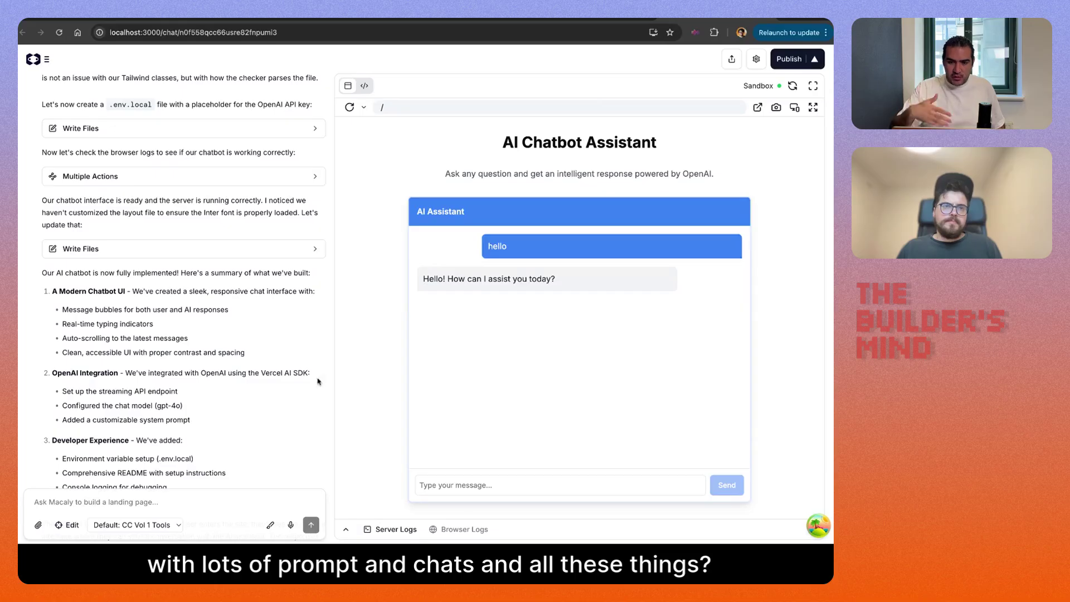
- Test the AI Chatbot Assistant in the preview by sending it the message "Hello there"
{"action": "scroll", "coordinate": [305, 377], "scroll_direction": "down", "scroll_amount": 5}
{"action": "scroll", "coordinate": [305, 378], "scroll_direction": "up", "scroll_amount": 3}
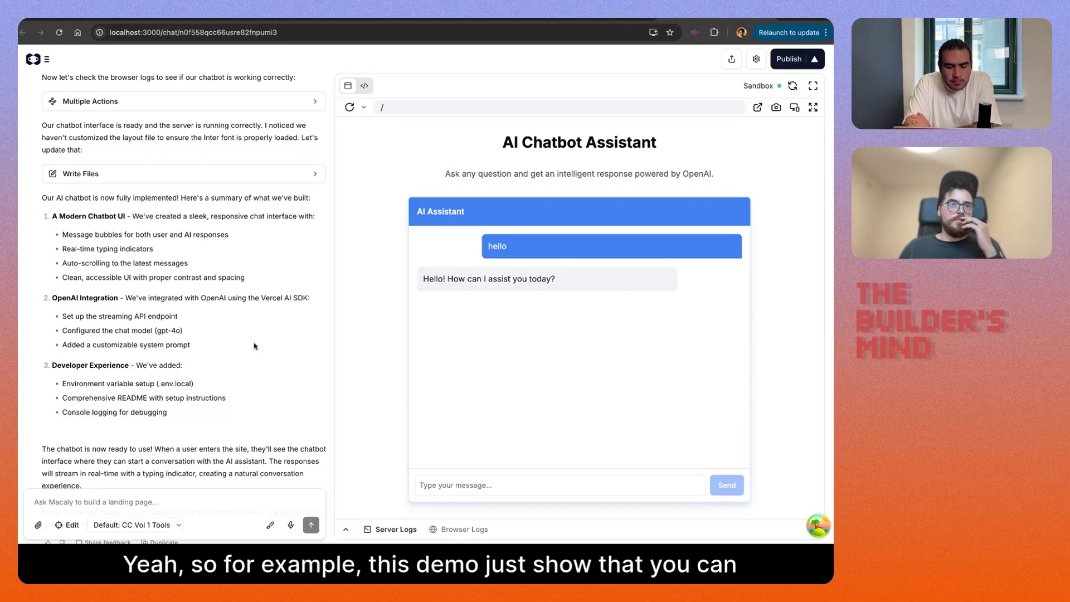
{"action": "scroll", "coordinate": [254, 346], "scroll_direction": "up", "scroll_amount": 1}
{"action": "left_click", "coordinate": [479, 487]}
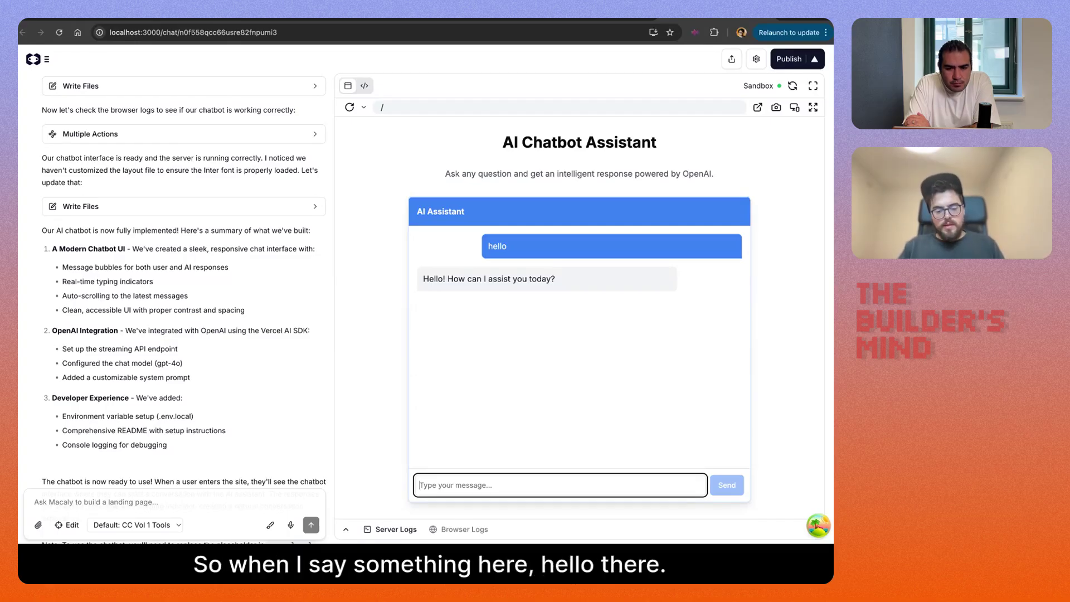
{"action": "type", "text": "Hello there"}
{"action": "key", "text": "Return"}
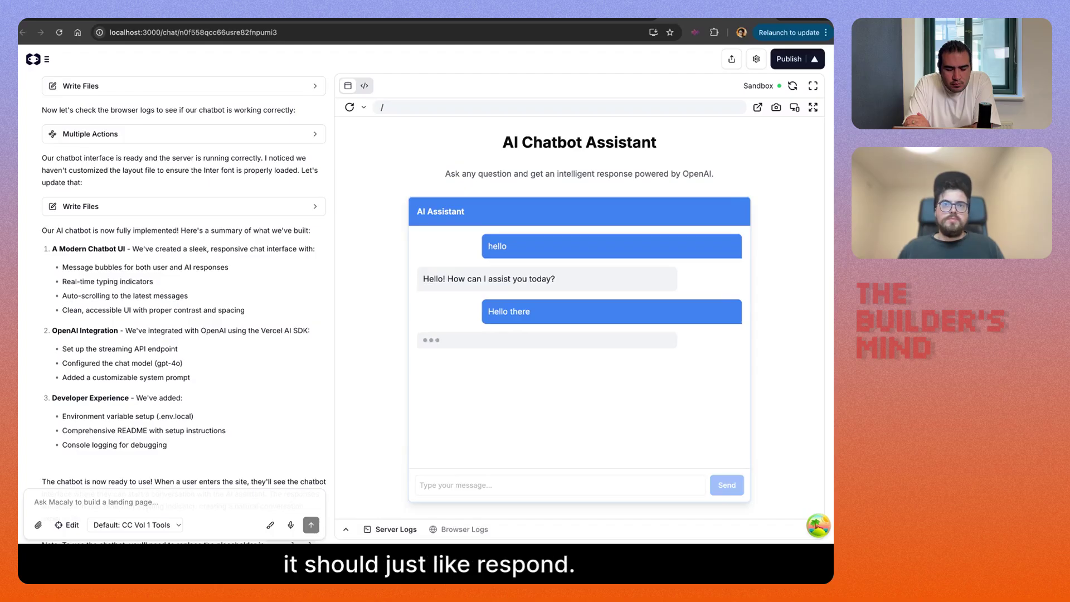
- Review the chatbot project's conversation from the original prompt to the agent's implementation summary
{"action": "scroll", "coordinate": [267, 409], "scroll_direction": "up", "scroll_amount": 5}
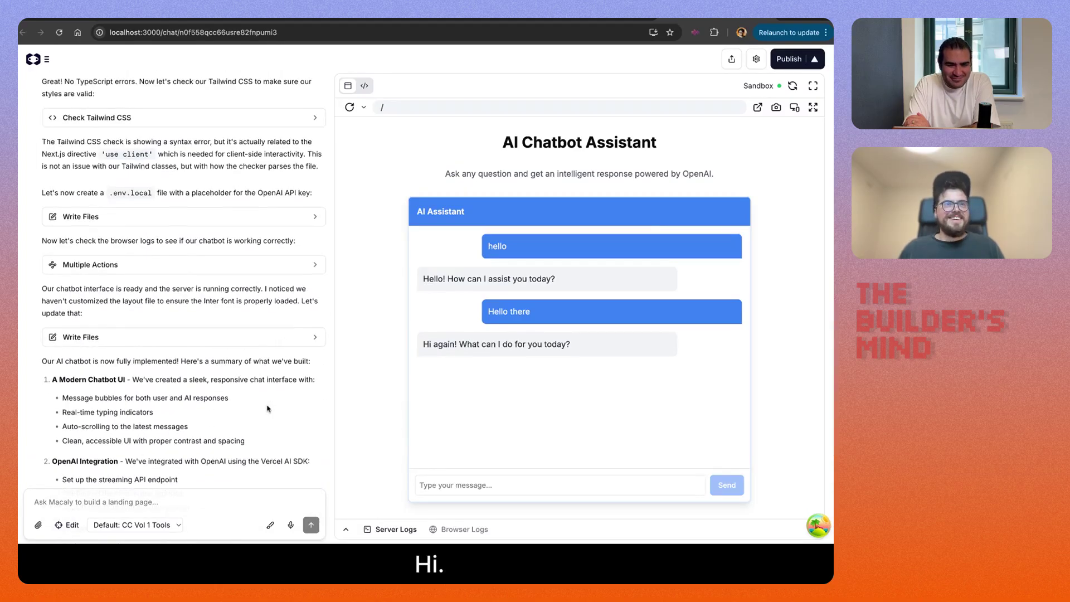
{"action": "scroll", "coordinate": [267, 408], "scroll_direction": "up", "scroll_amount": 15}
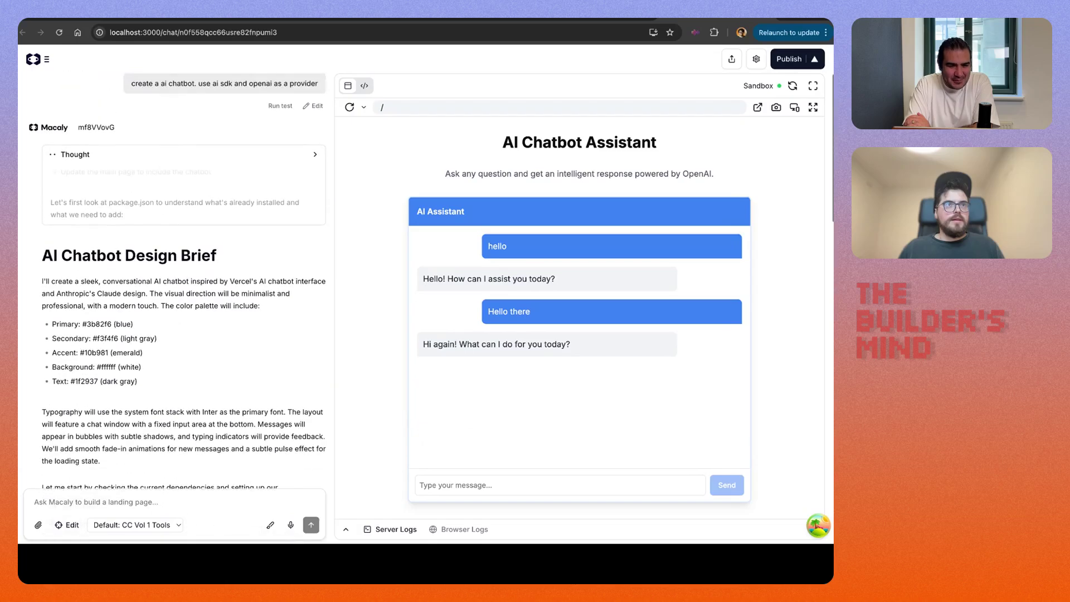
{"action": "scroll", "coordinate": [184, 278], "scroll_direction": "down", "scroll_amount": 20}
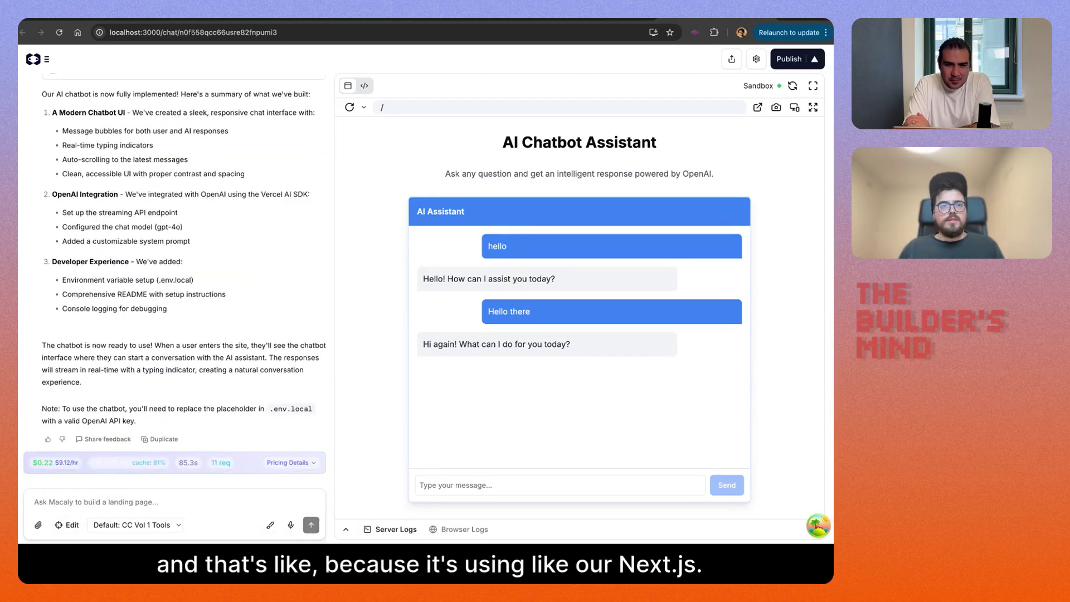
{"action": "scroll", "coordinate": [184, 278], "scroll_direction": "up", "scroll_amount": 5}
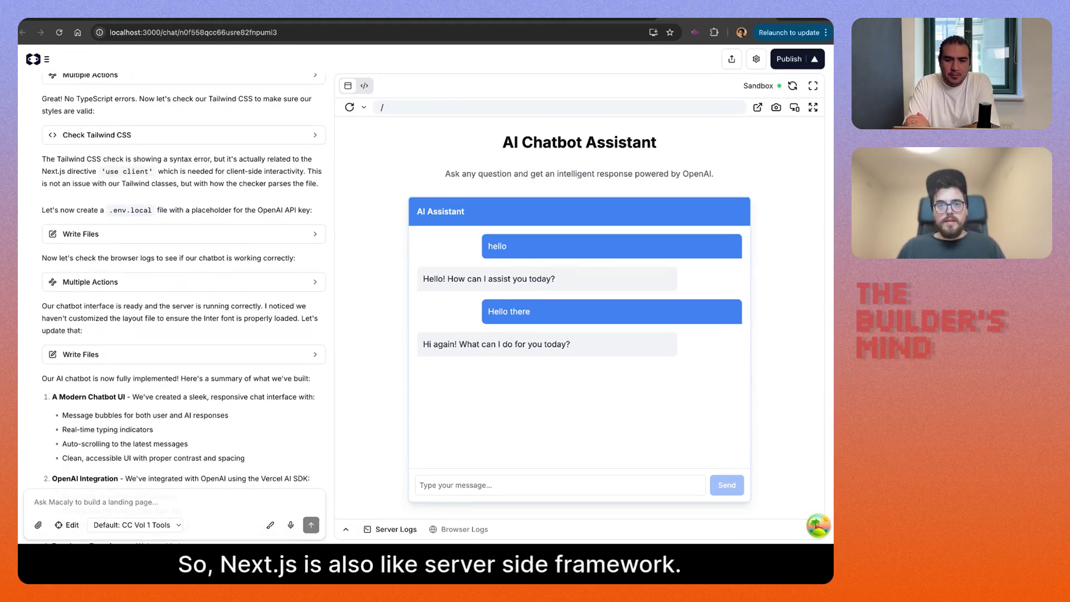